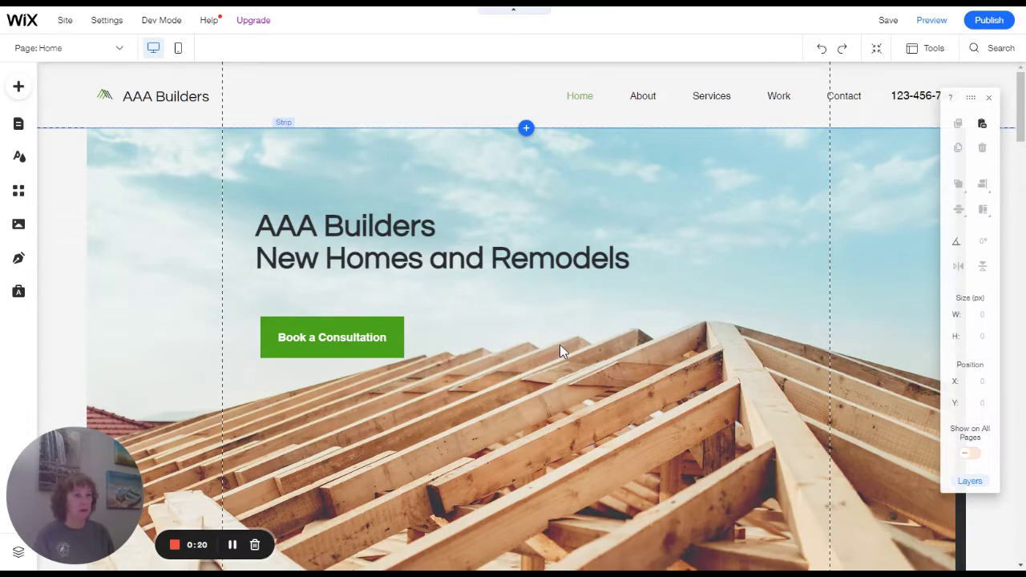
Align the hero heading with the left edge of the Book a Consultation button and move the button up closer beneath it
left_click(697, 182)
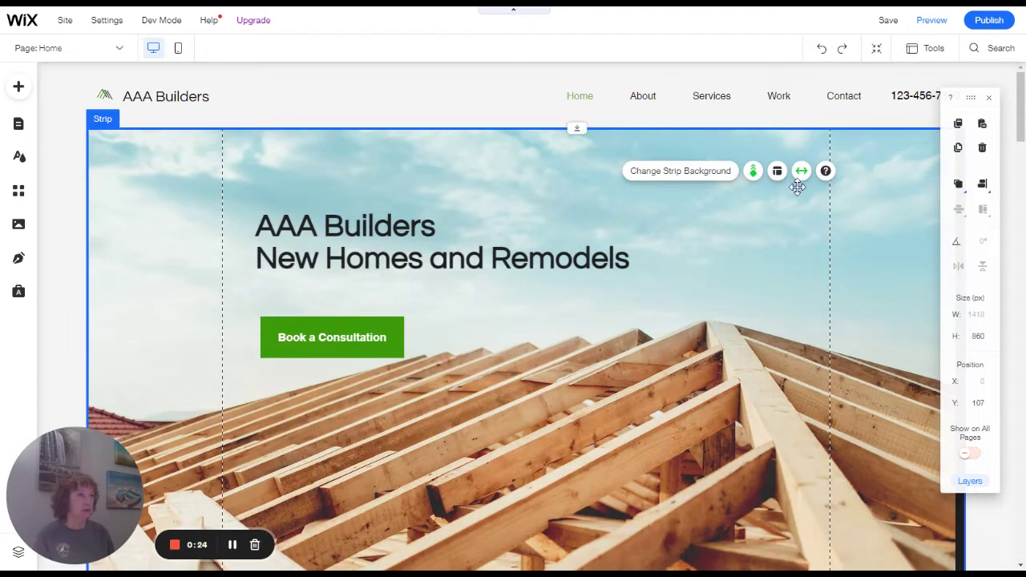
left_click(299, 124)
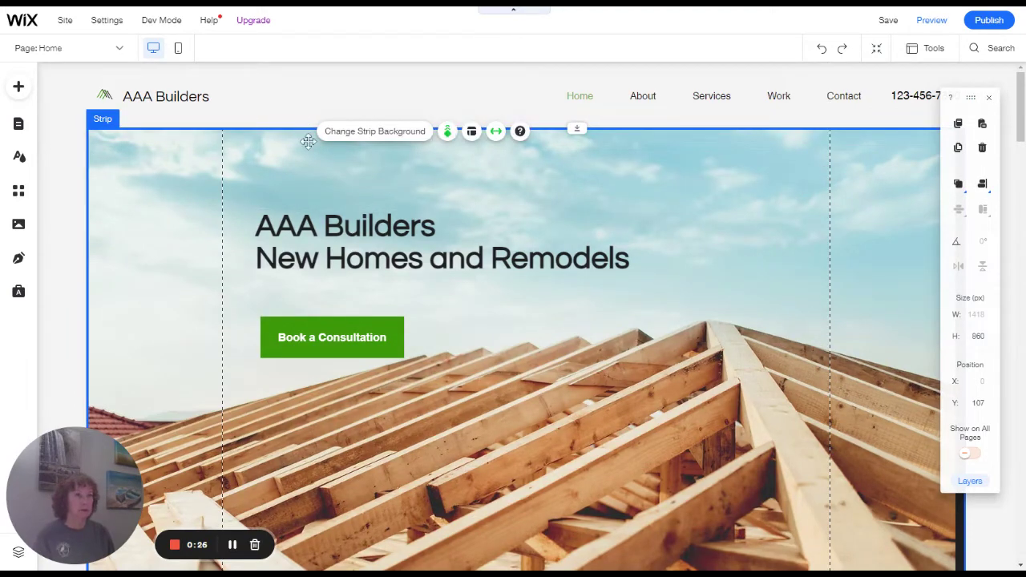
left_click_drag(335, 229, 342, 227)
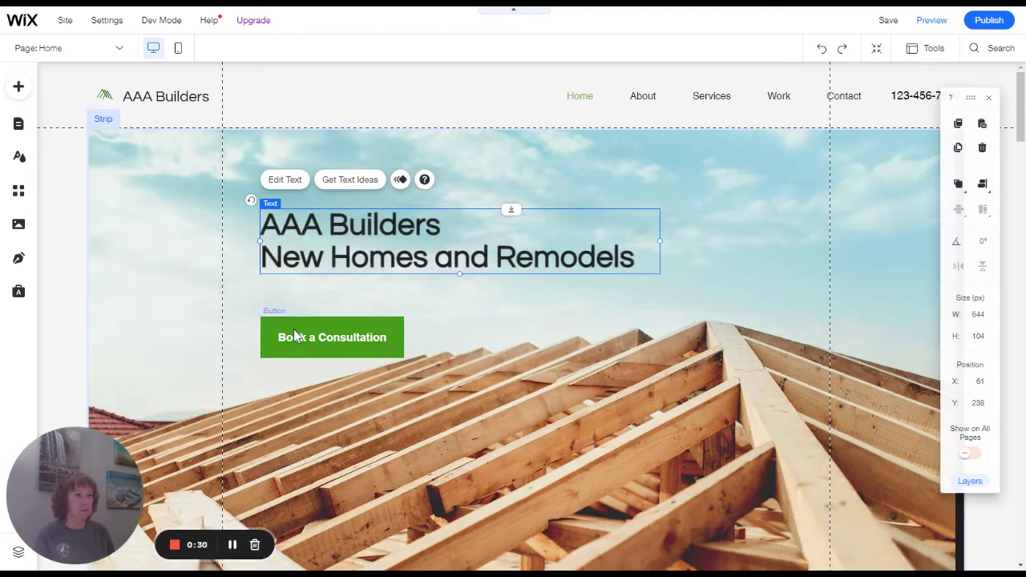
left_click_drag(292, 336, 304, 319)
left_click(468, 329)
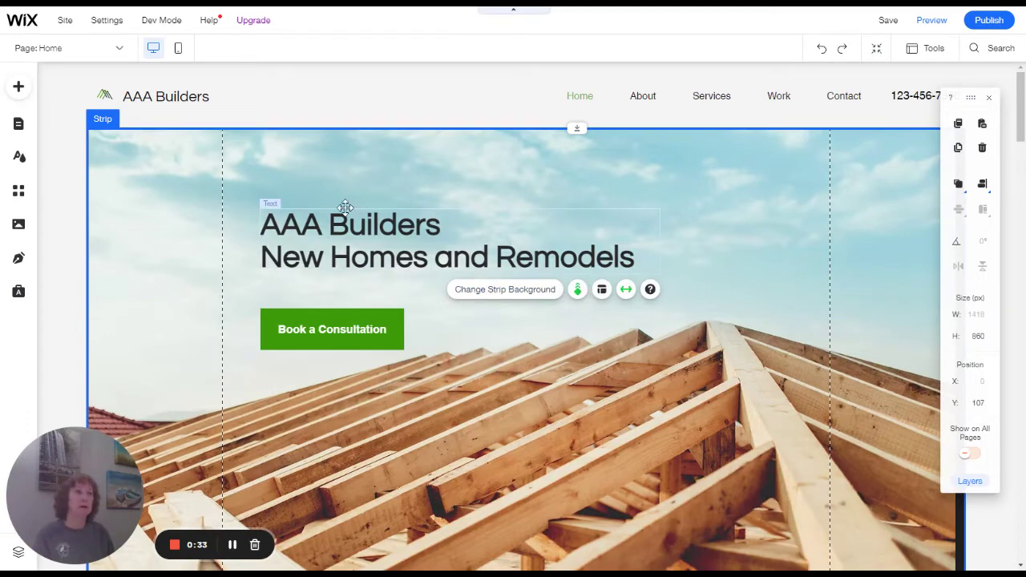
Move the hero heading and the Book a Consultation button past the left gridline, close to the strip's left edge
left_click_drag(344, 206, 175, 202)
mouse_move(348, 348)
left_mouse_down()
mouse_move(169, 323)
mouse_move(178, 322)
left_mouse_up()
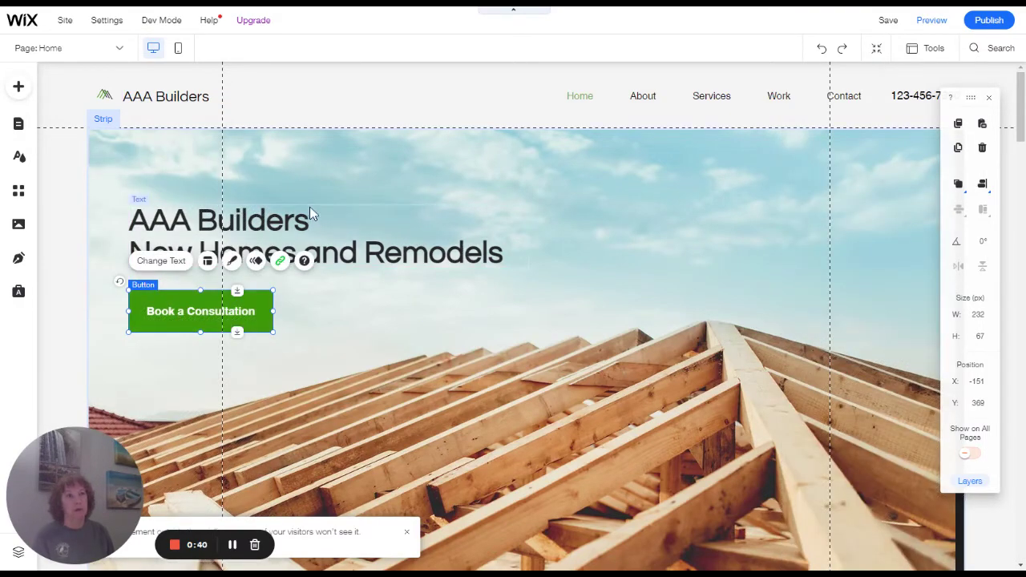
left_click_drag(309, 213, 280, 215)
left_click_drag(178, 314, 144, 309)
left_click(485, 277)
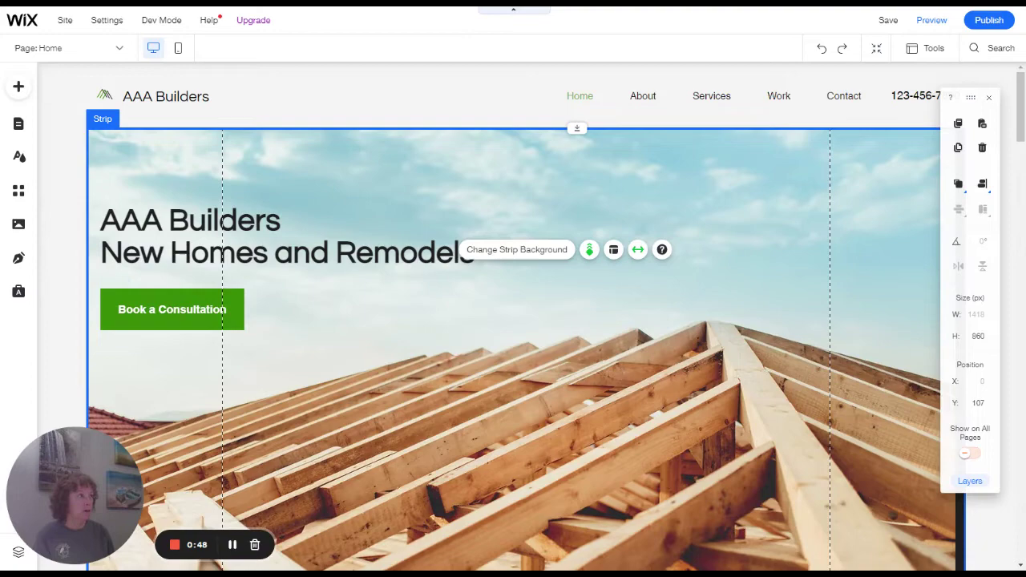
Preview the home page while narrowing and widening the browser window, and return to the editor
left_click(931, 20)
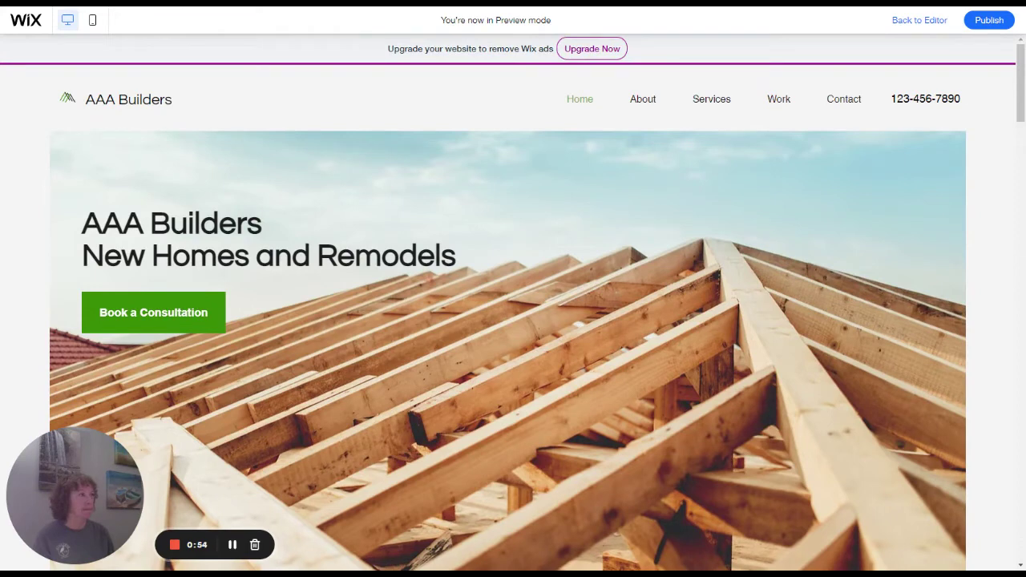
left_click_drag(1025, 288, 745, 289)
left_click_drag(893, 289, 1025, 289)
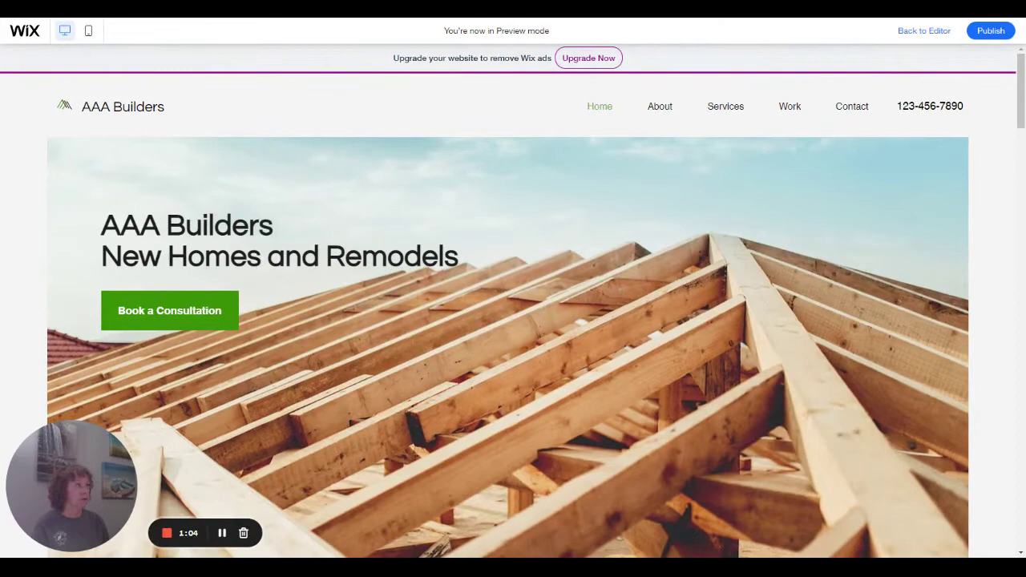
left_click(923, 30)
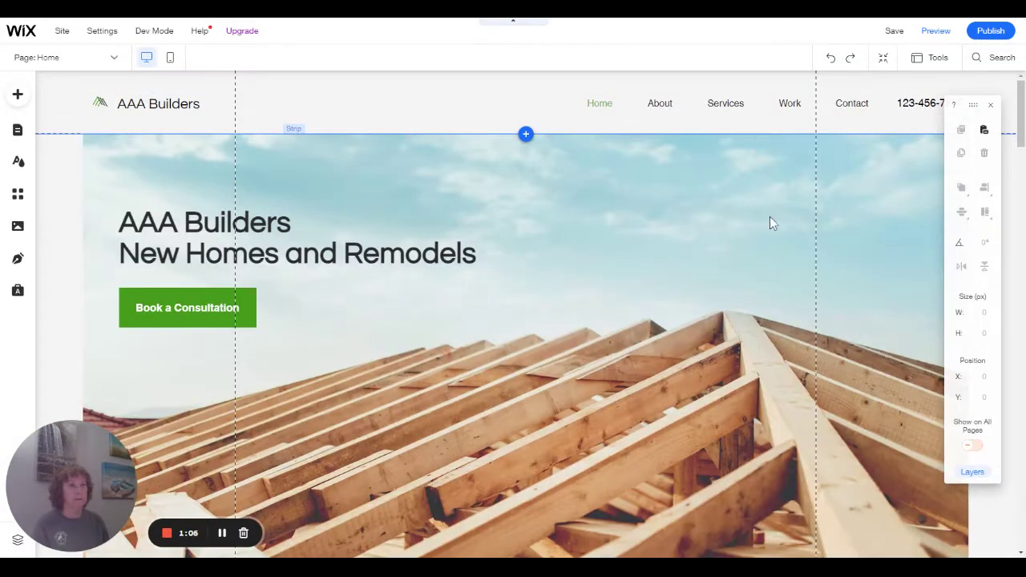
Move the hero heading and Book a Consultation button back inside the left gridline and set the strip's content alignment to Left
left_click_drag(218, 191, 443, 198)
left_click_drag(188, 303, 358, 303)
left_click(539, 358)
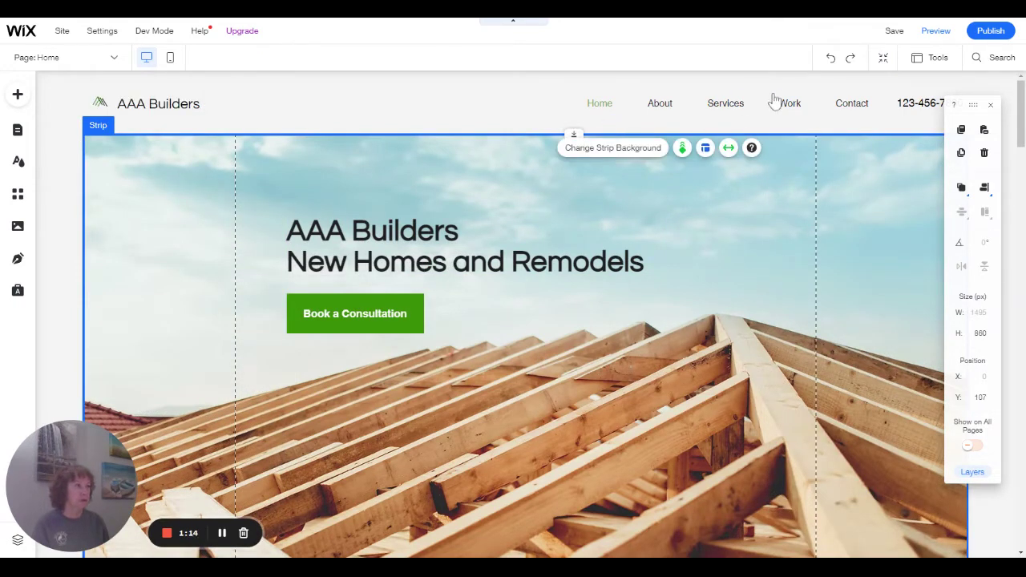
left_click(705, 147)
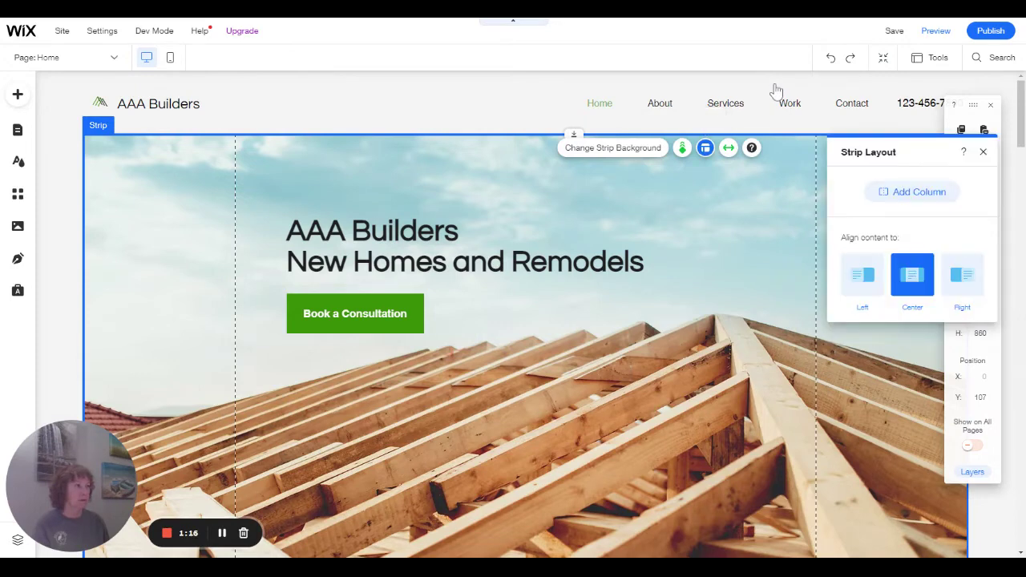
left_click(863, 275)
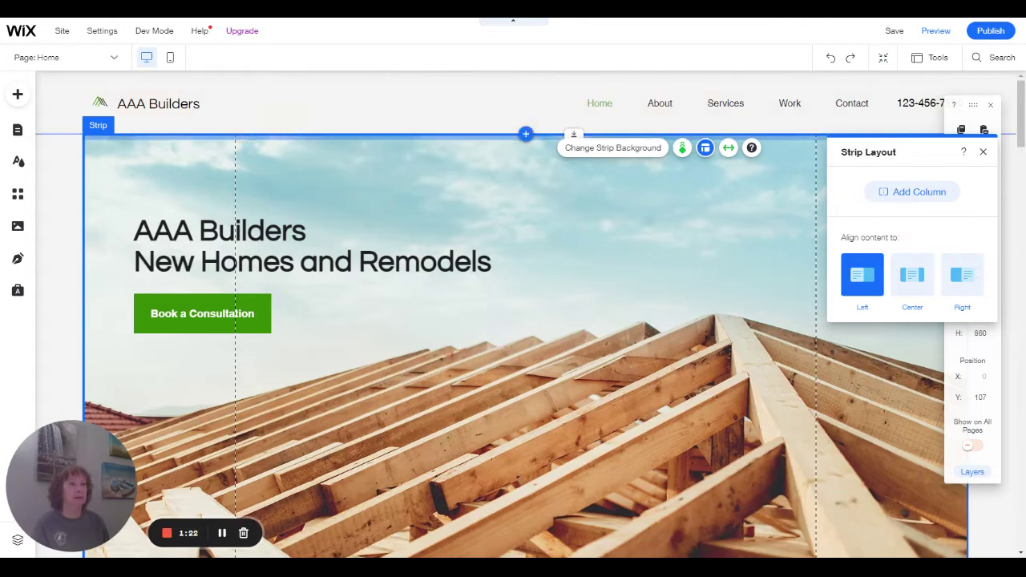
Inspect the full extent of the hero strip and the heading and button placed on it
scroll(540, 239, "down", 3)
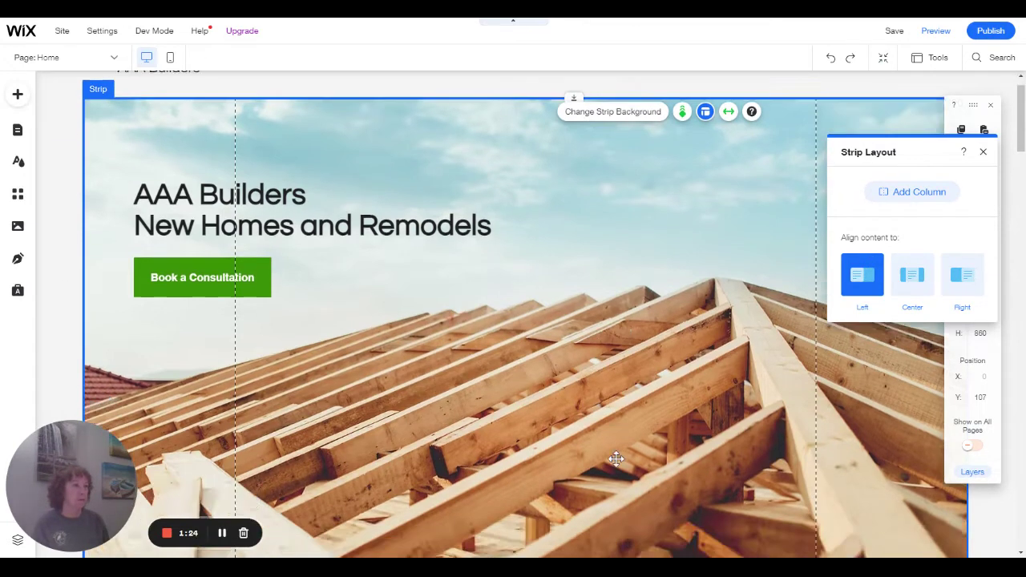
left_click(469, 532)
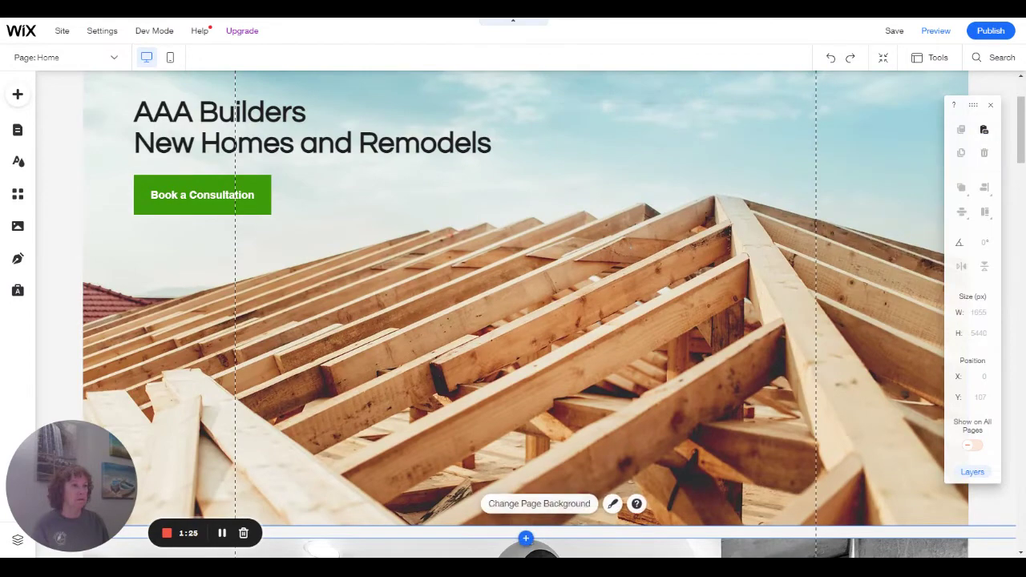
left_click(360, 357)
left_click(280, 187)
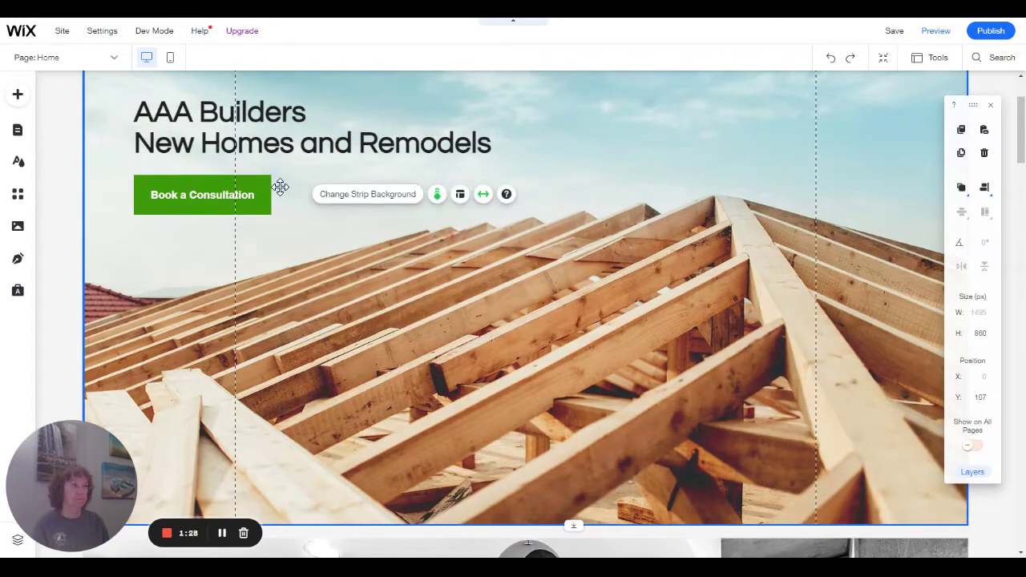
scroll(304, 209, "up", 3)
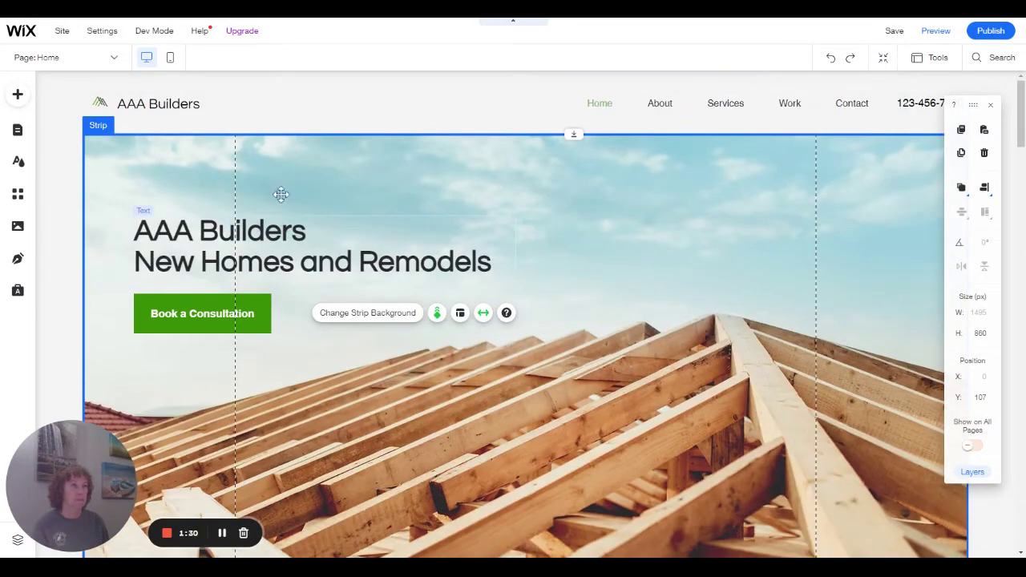
left_click(268, 131)
left_click(191, 226)
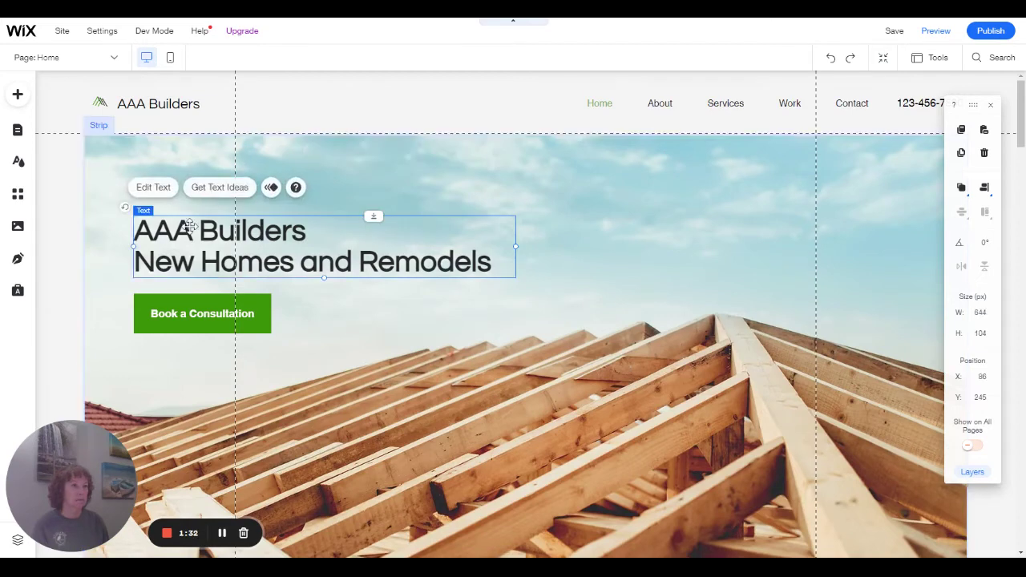
left_click(171, 305)
left_click(448, 140)
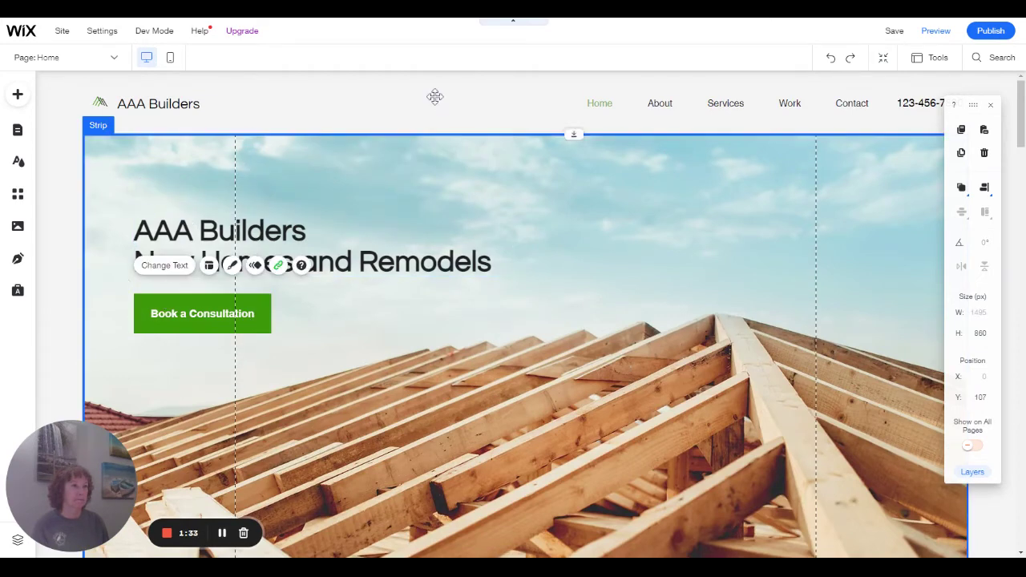
left_click(502, 262)
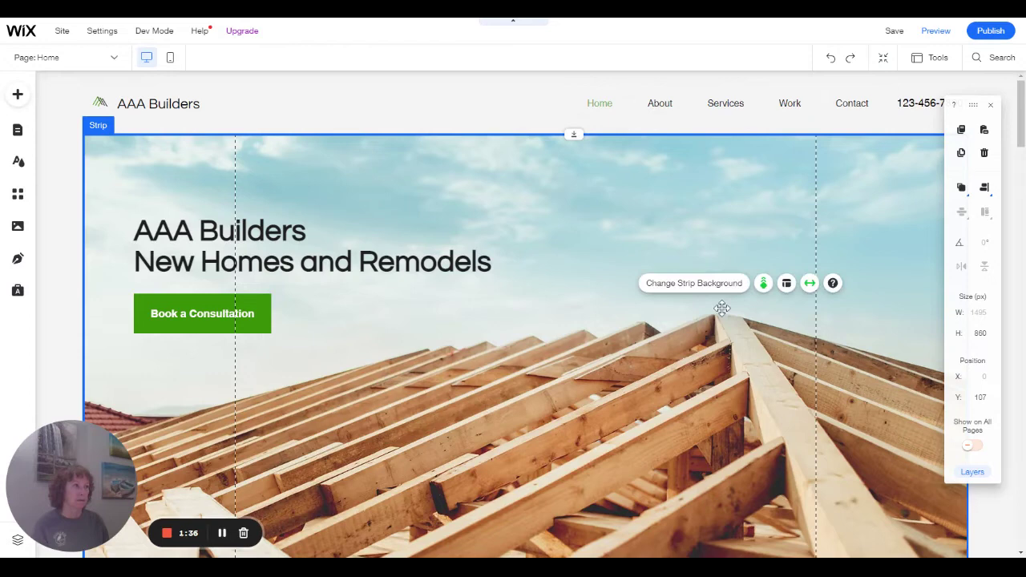
Review the strip's content alignment options and check the home page in preview before returning to the editor
left_click(787, 283)
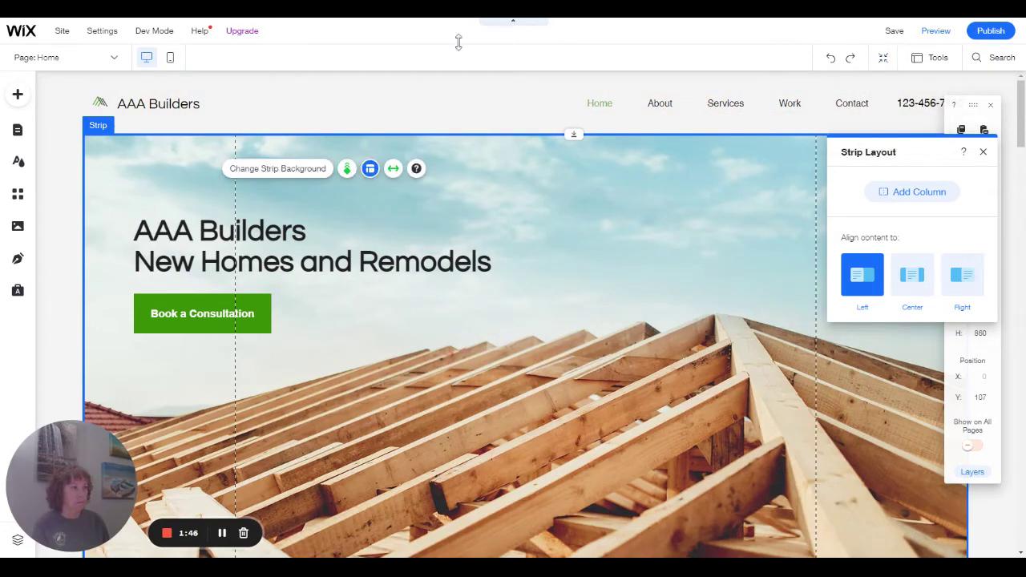
left_click(352, 100)
left_click(226, 197)
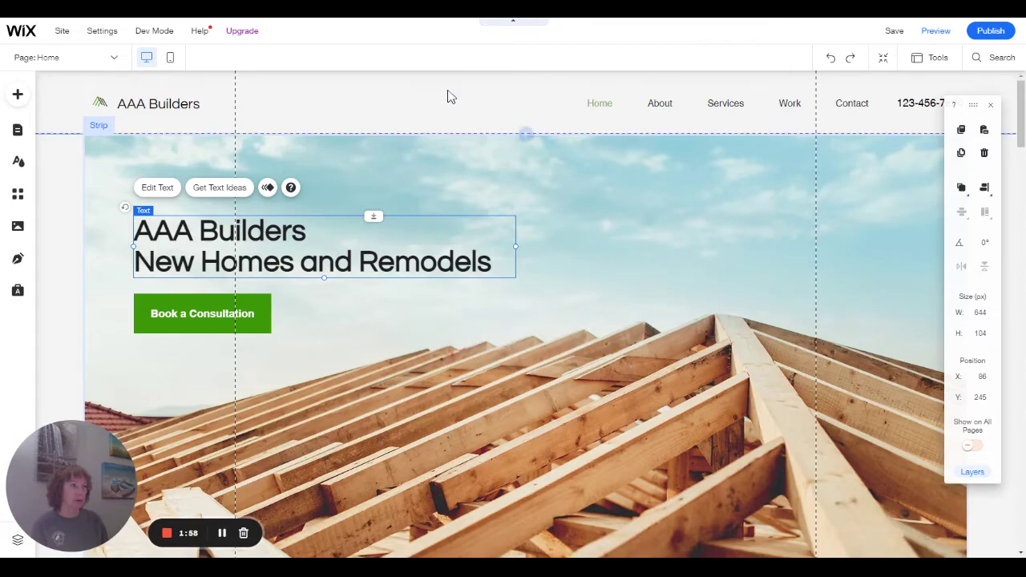
left_click(592, 114)
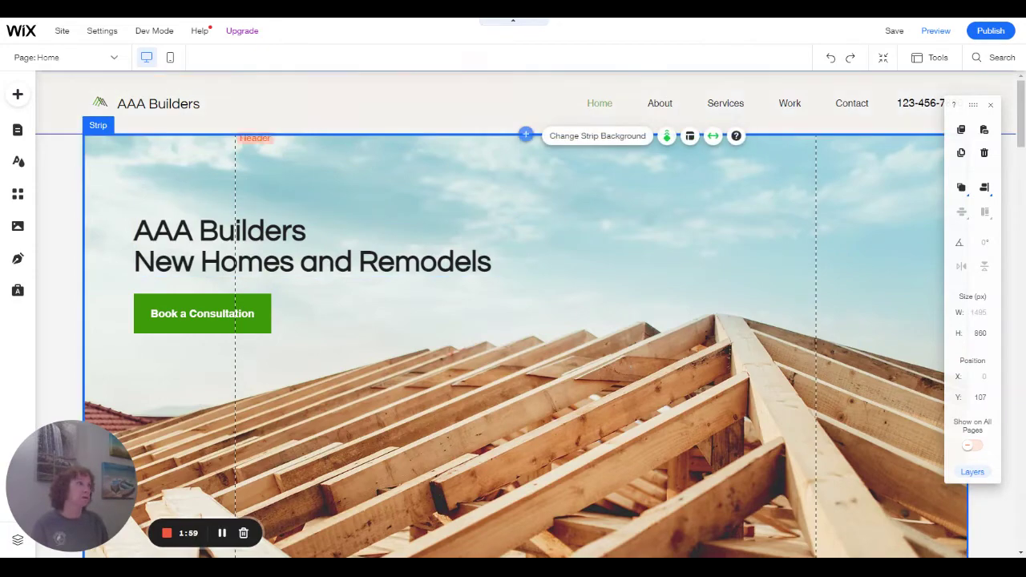
left_click(936, 30)
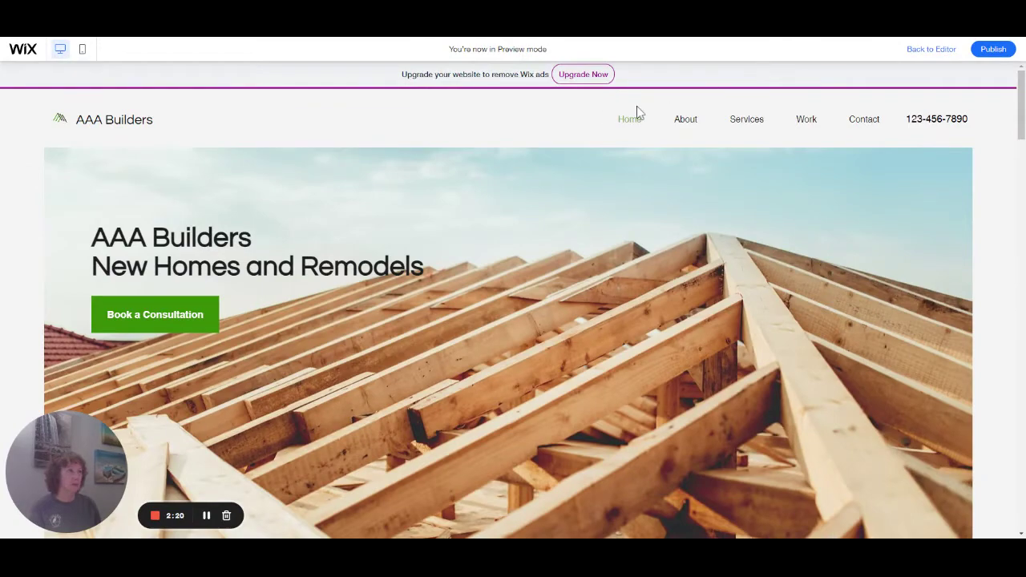
left_click(932, 50)
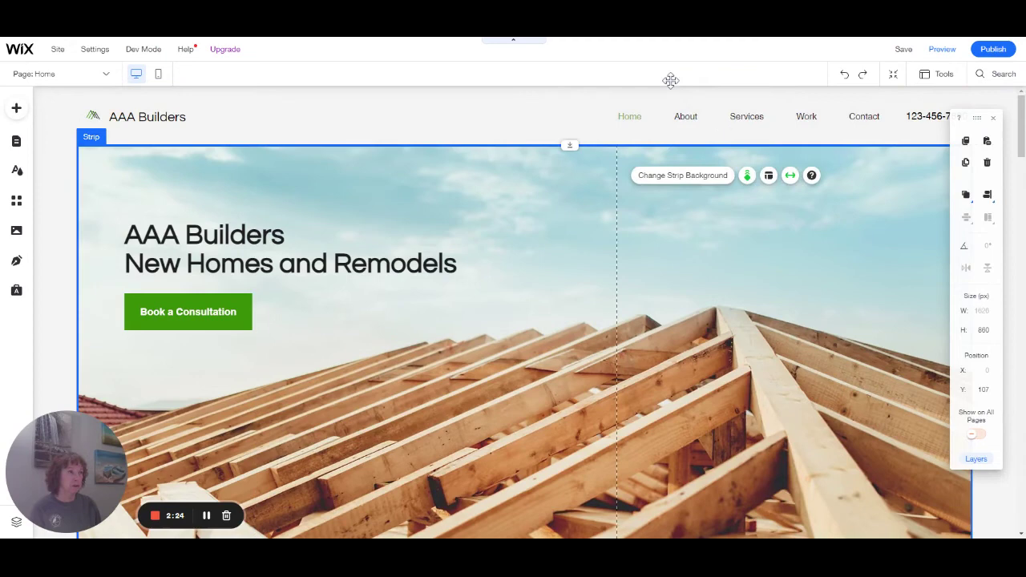
Set the hero strip's content alignment to Right in its layout settings
scroll(502, 138, "down", 1)
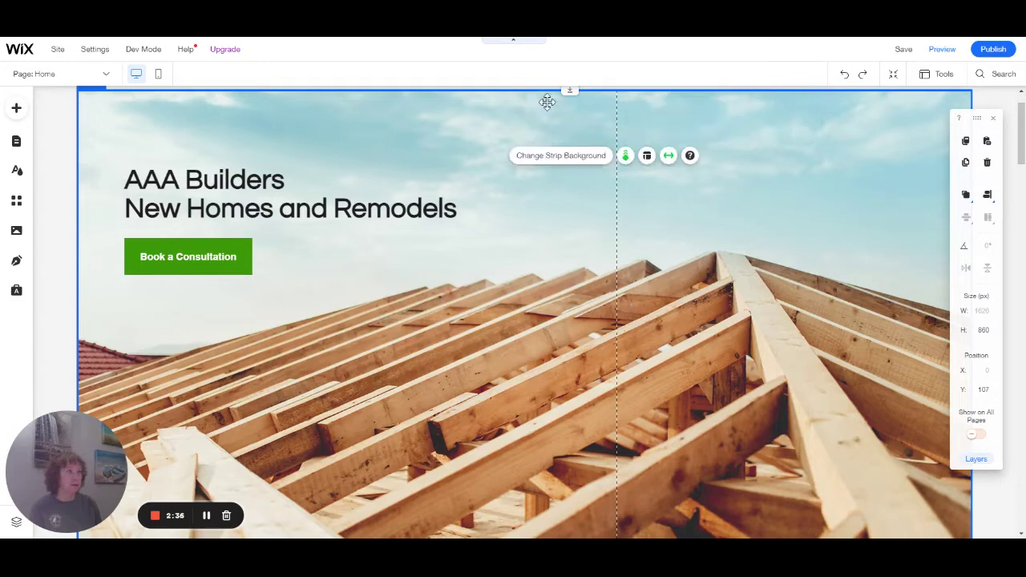
left_click(647, 155)
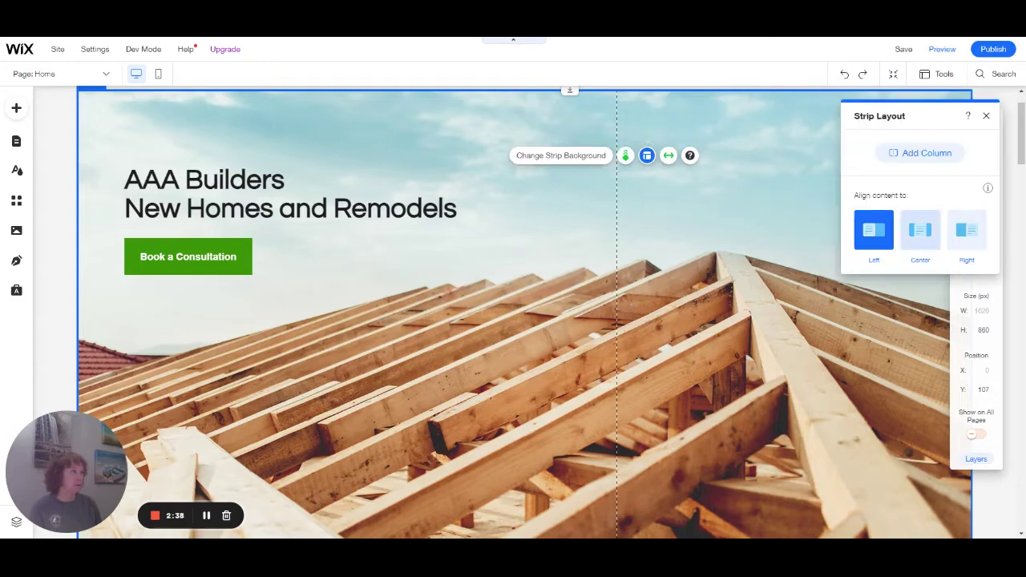
left_click(967, 230)
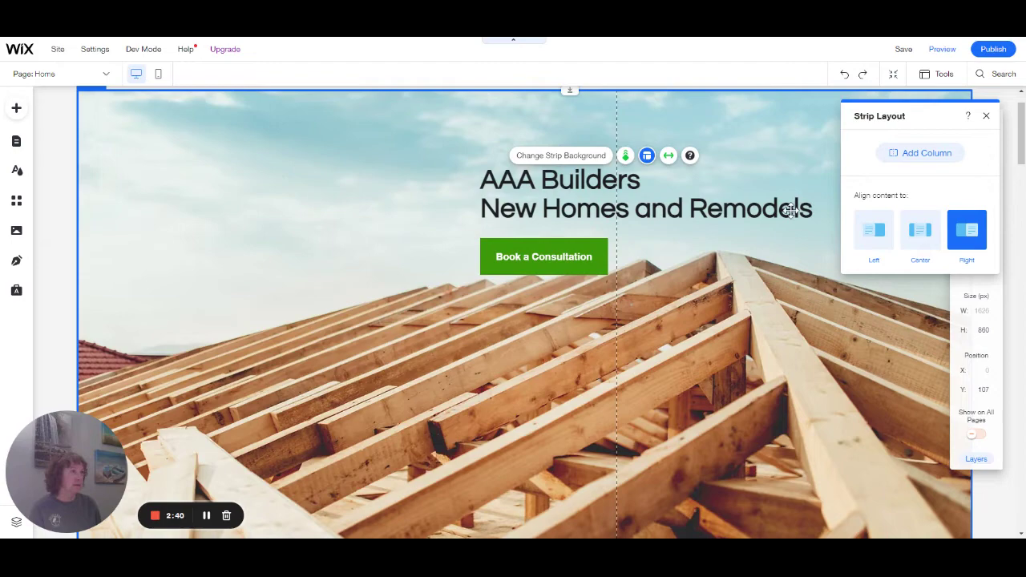
scroll(573, 43, "up", 1)
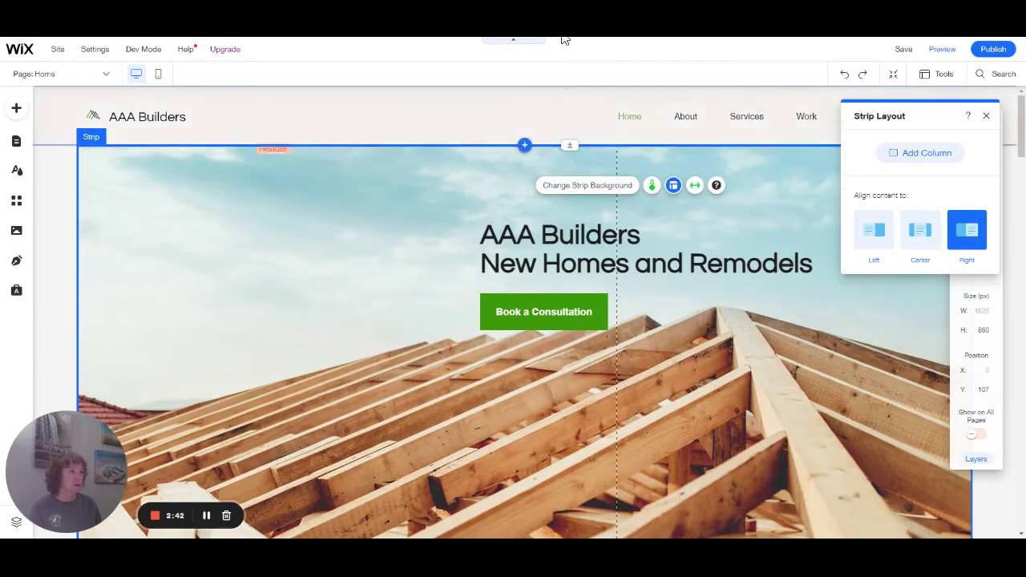
Move the hero heading and the Book a Consultation button past the right gridline, close to the strip's right edge
left_click(529, 121)
left_click(435, 152)
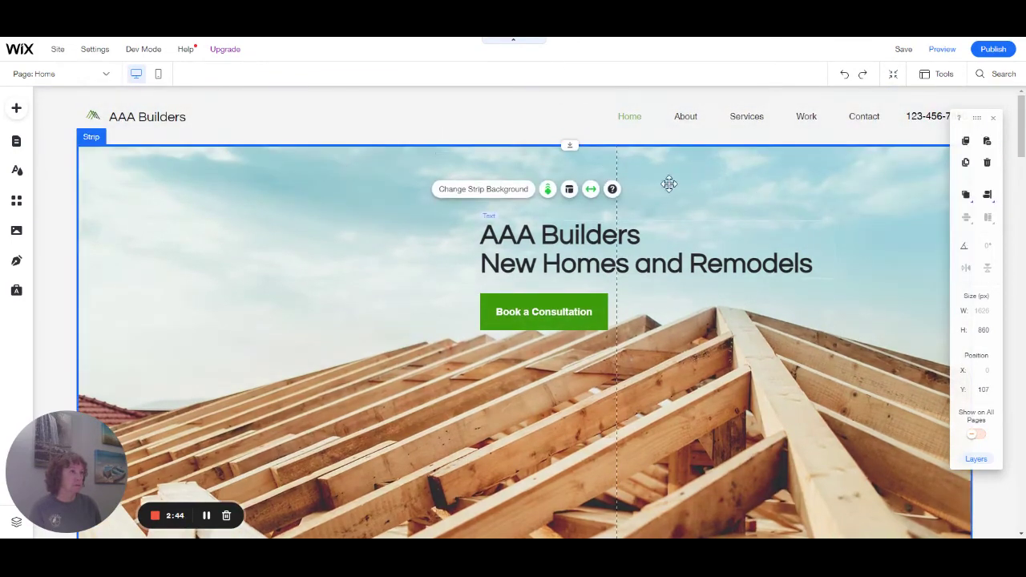
left_click_drag(613, 186, 779, 188)
left_click(607, 295)
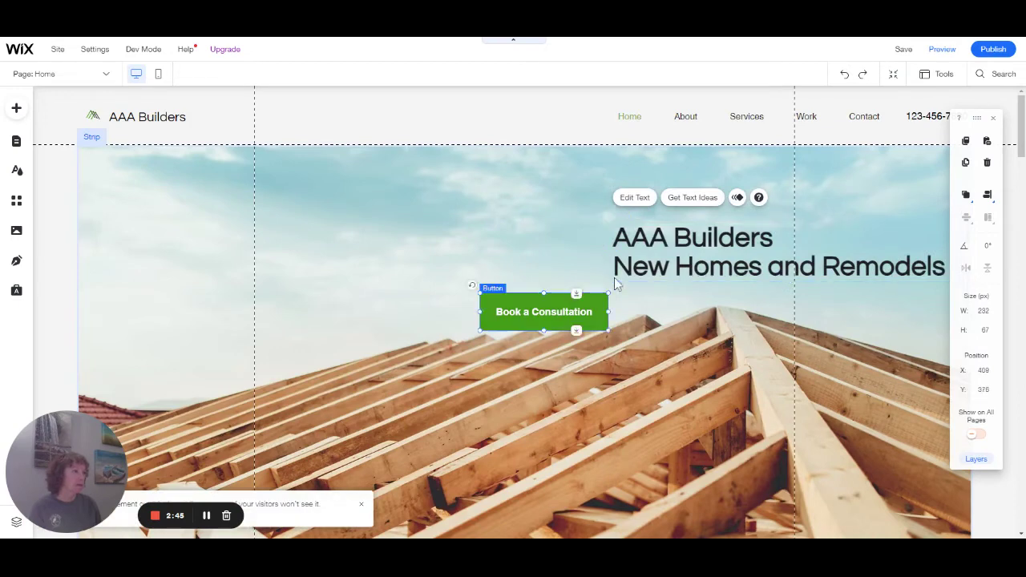
left_click_drag(598, 308, 912, 311)
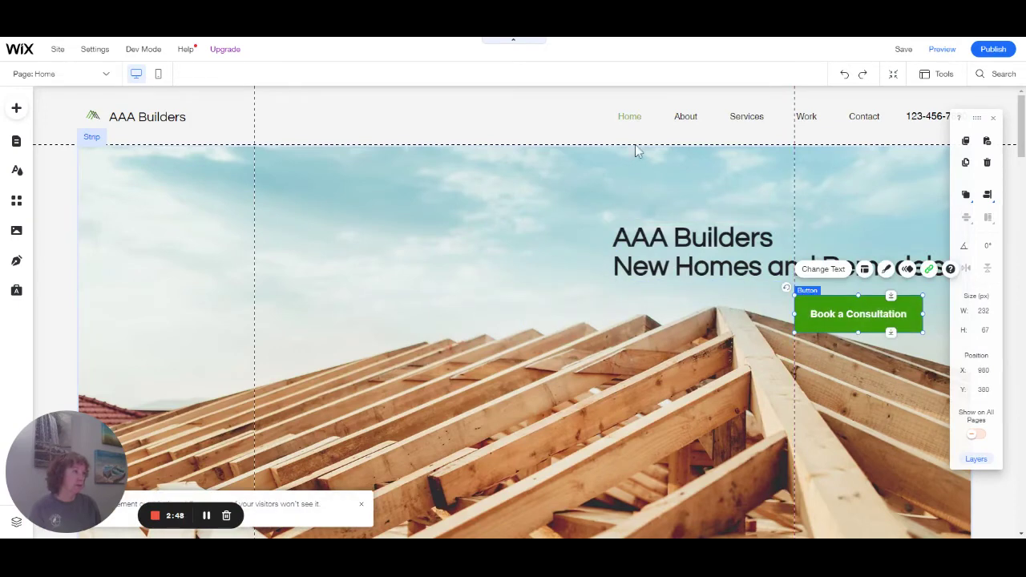
left_click(550, 179)
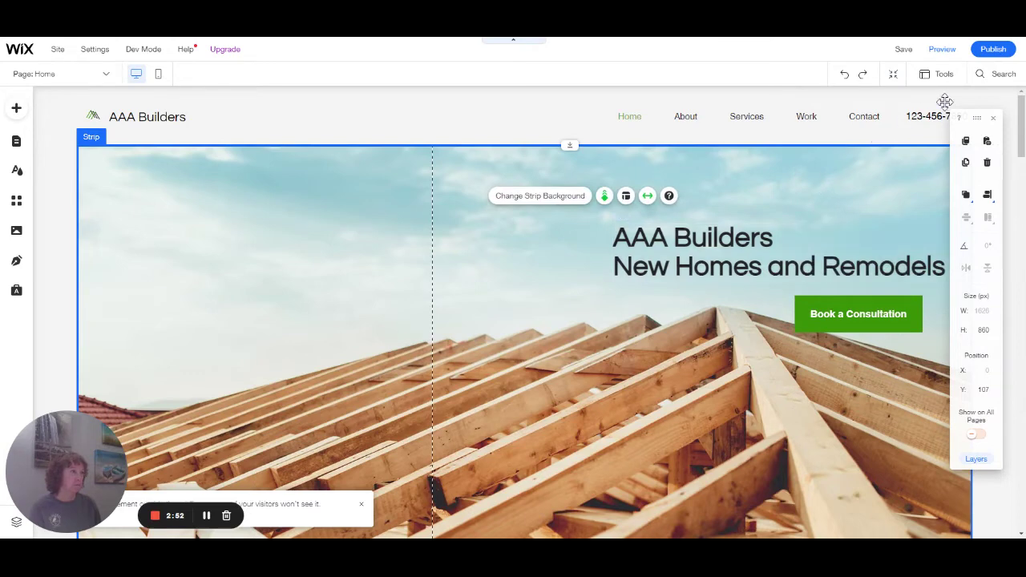
Preview the right-aligned hero content while resizing the browser window, and return to the editor
left_click(942, 49)
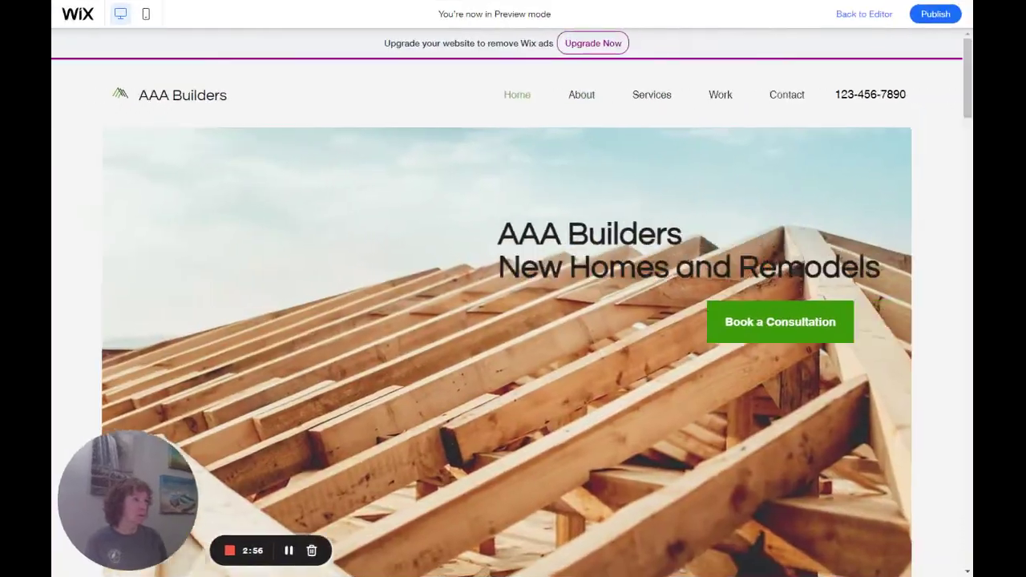
left_click_drag(972, 321, 886, 320)
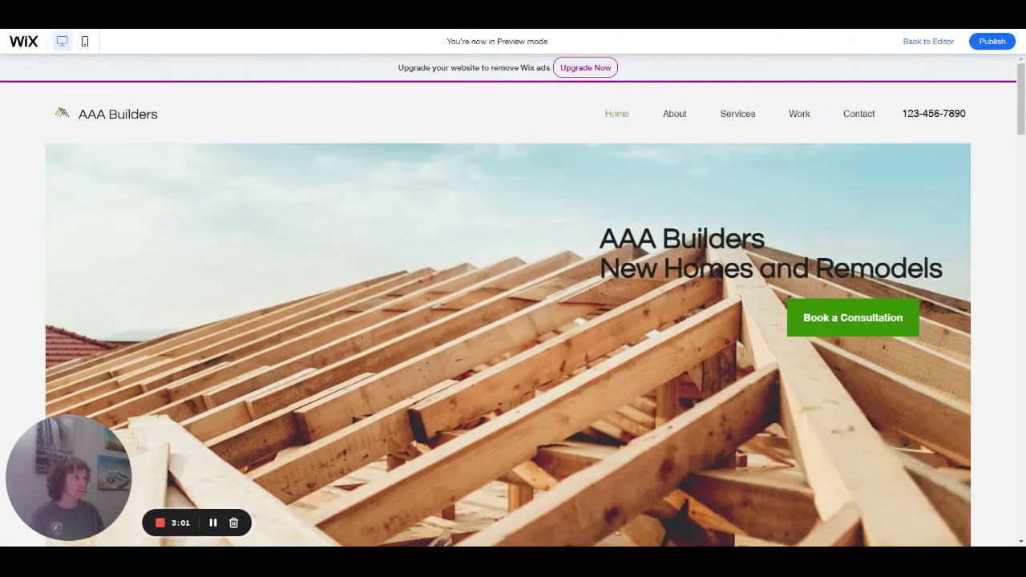
left_click(928, 42)
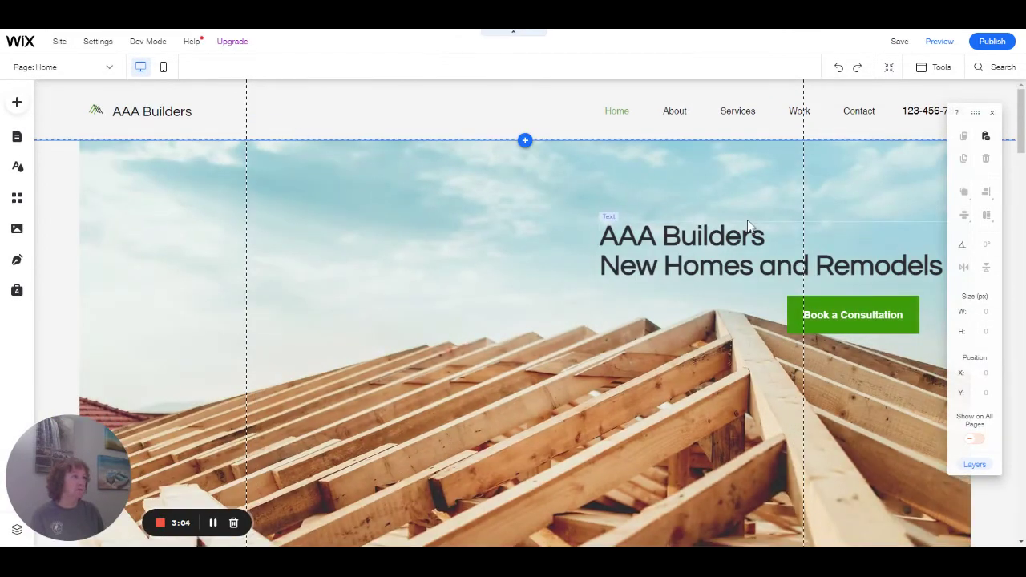
Move the hero heading to about X 260, Y 485, inside the gridlines, with the Book a Consultation button just below it
left_click_drag(748, 225, 665, 197)
left_click_drag(896, 294, 668, 437)
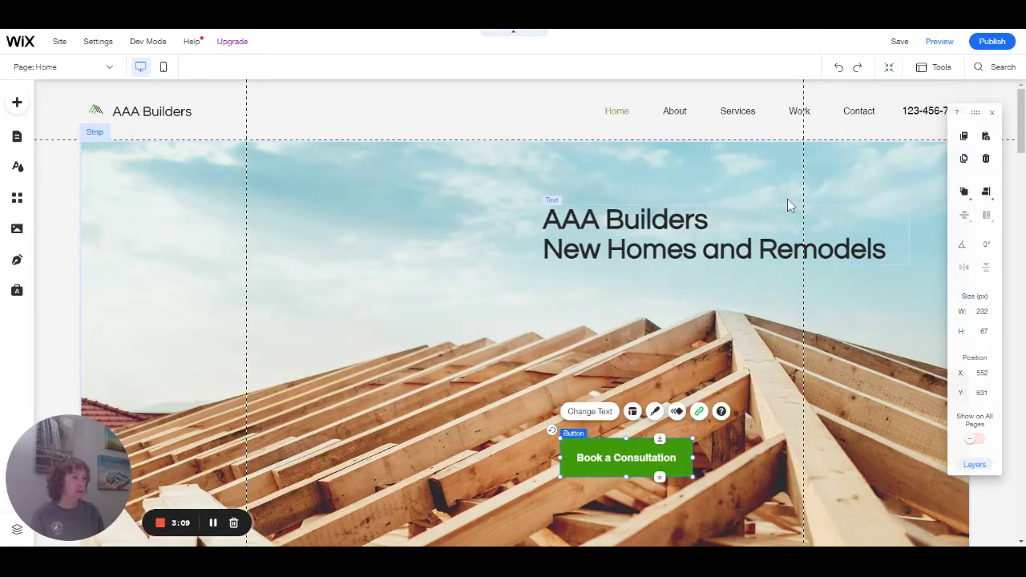
left_click_drag(788, 205, 771, 347)
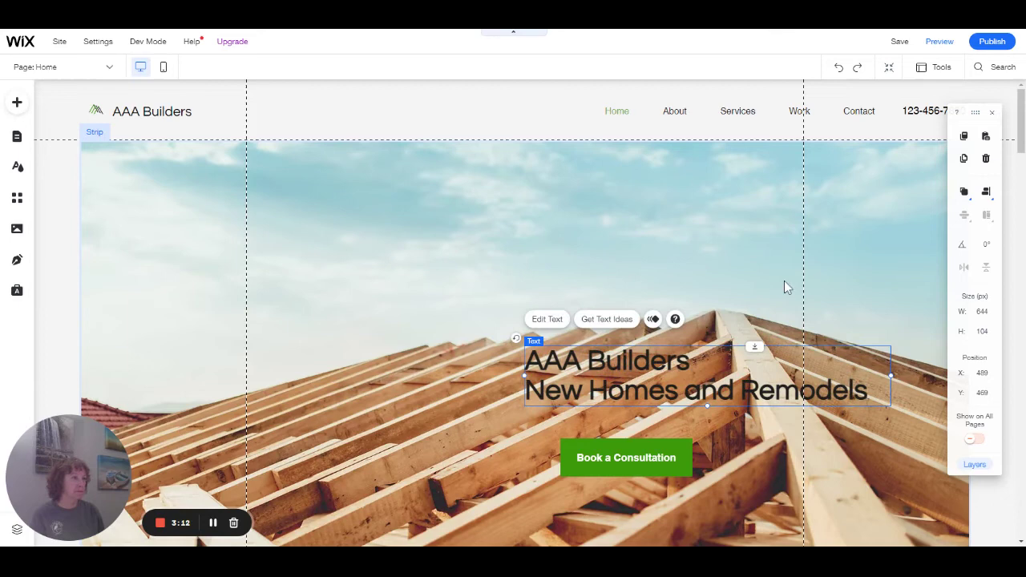
left_click(730, 258)
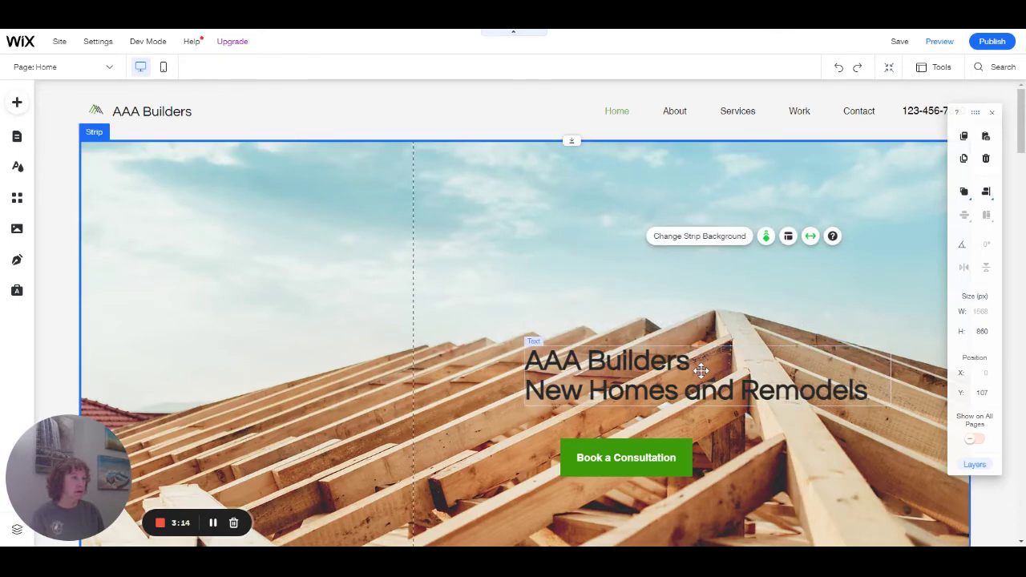
left_click_drag(688, 361, 557, 369)
left_click_drag(626, 458, 522, 444)
Set the color behind the hero strip's background image to white (#FFFFFF) and the image opacity to 57%
left_click(784, 314)
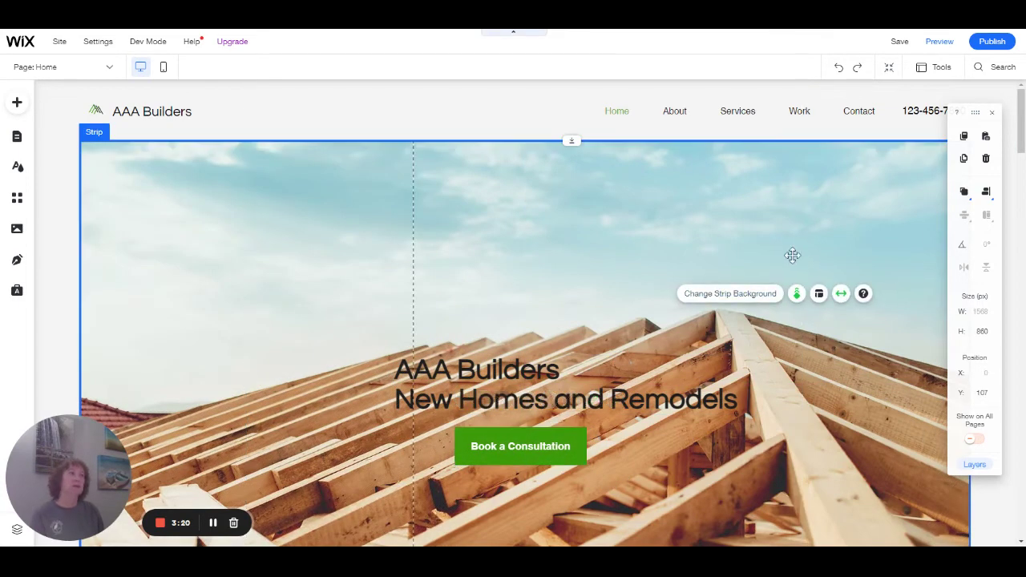
double_click(796, 266)
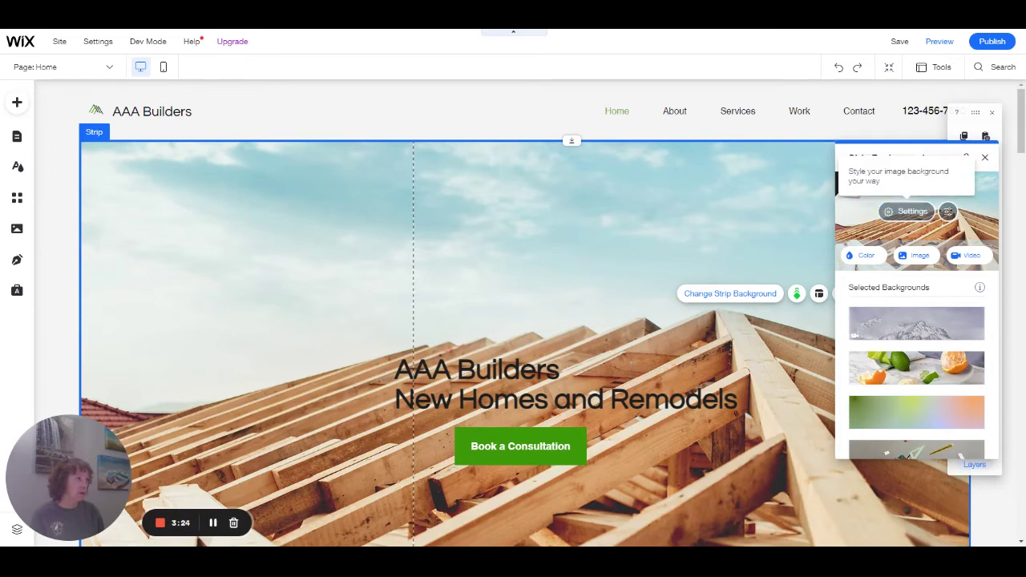
left_click(907, 210)
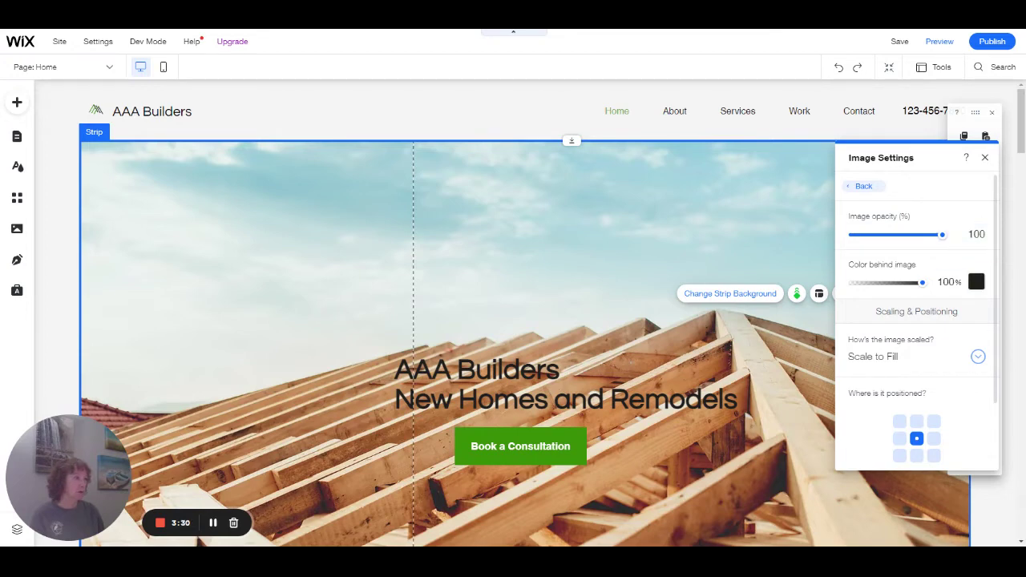
left_click(977, 282)
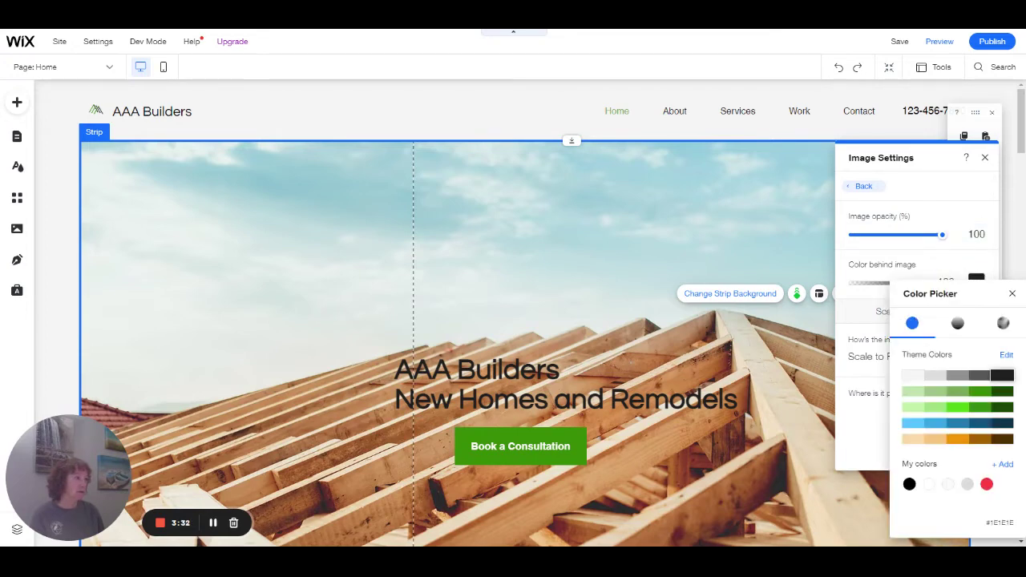
left_click(930, 484)
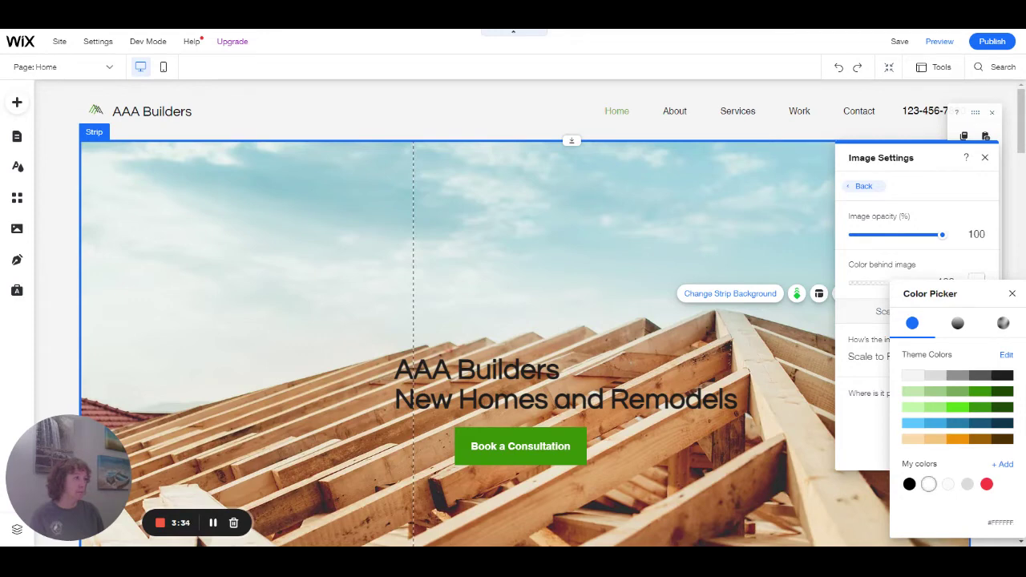
left_click(1013, 293)
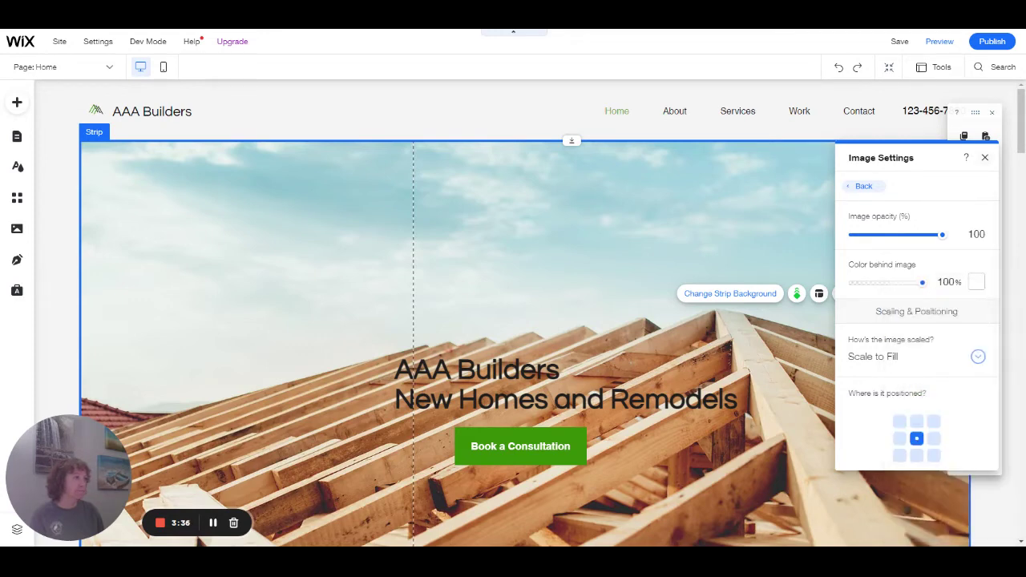
left_click_drag(942, 234, 912, 234)
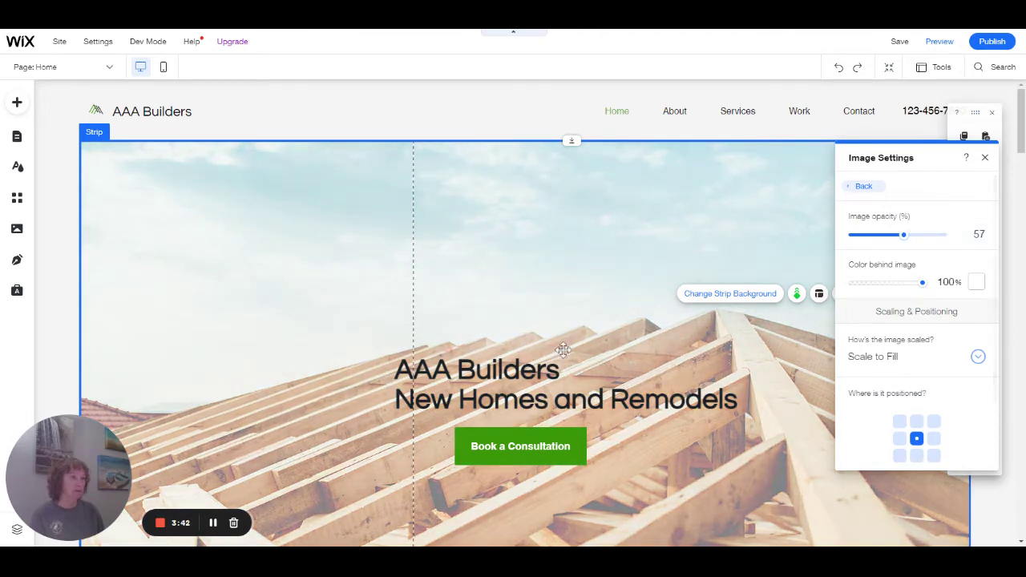
Change the hero heading's text color to white (#FFFFFF)
scroll(551, 447, "down", 2)
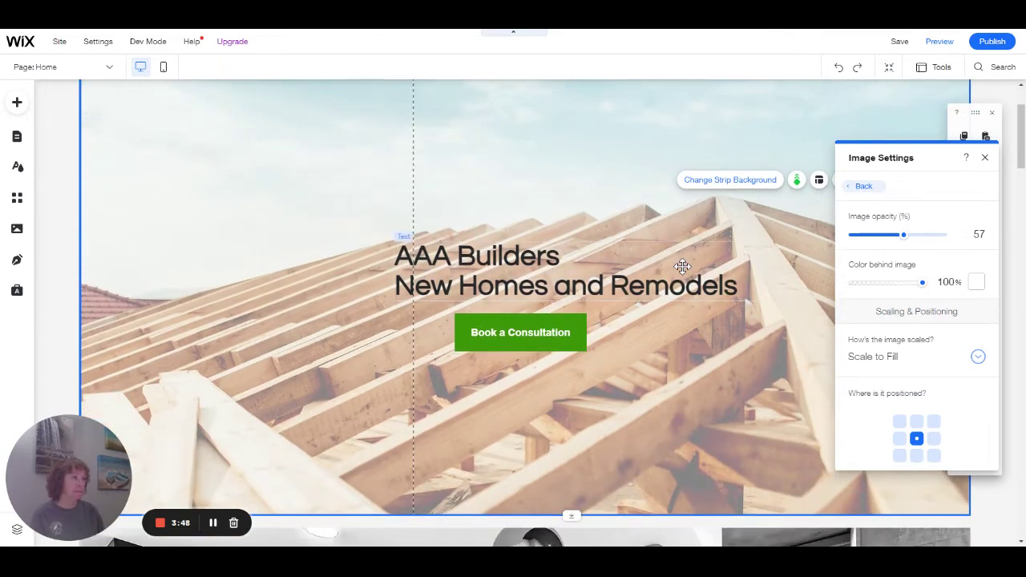
left_click(682, 266)
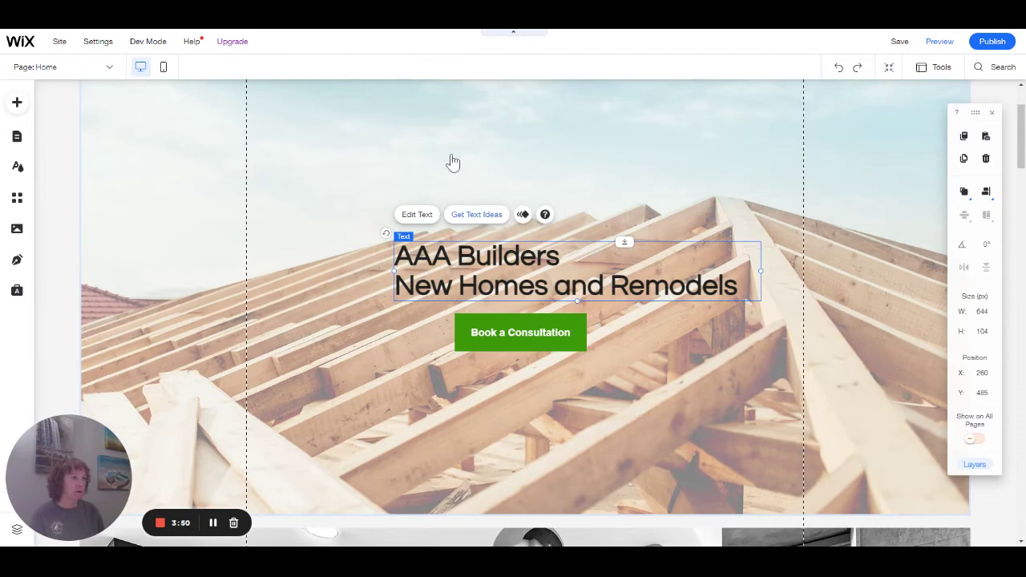
left_click(416, 215)
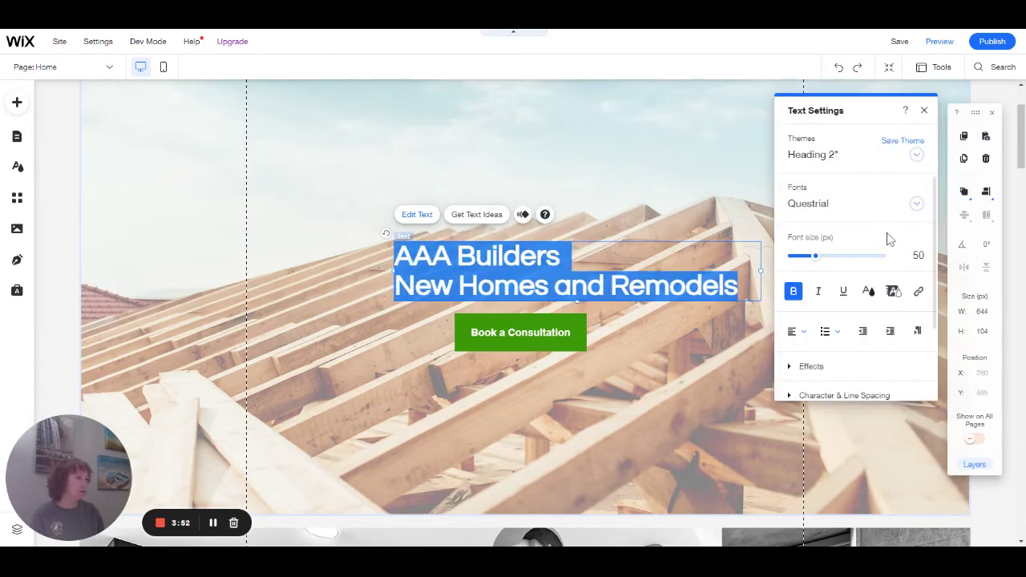
left_click(868, 291)
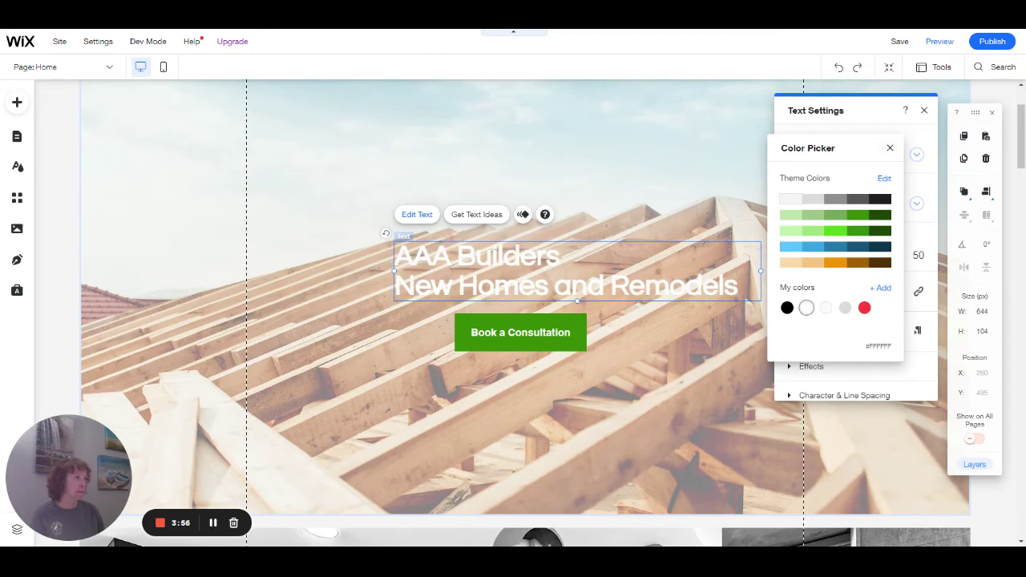
left_click(890, 147)
left_click(925, 111)
left_click(958, 81)
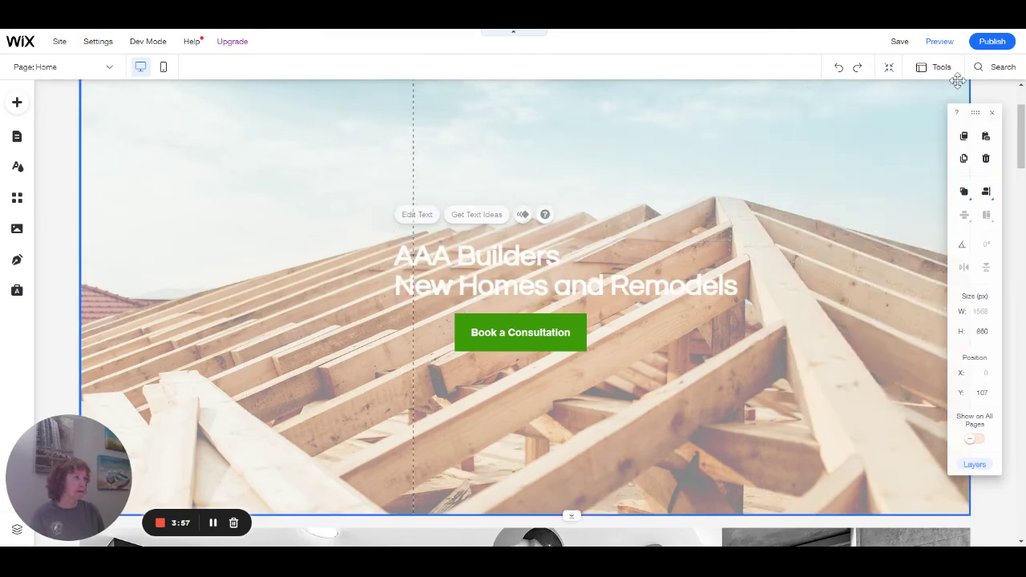
Set the color behind the hero strip's background image to dark #1E1E1E and the image opacity to 78%
left_click(855, 130)
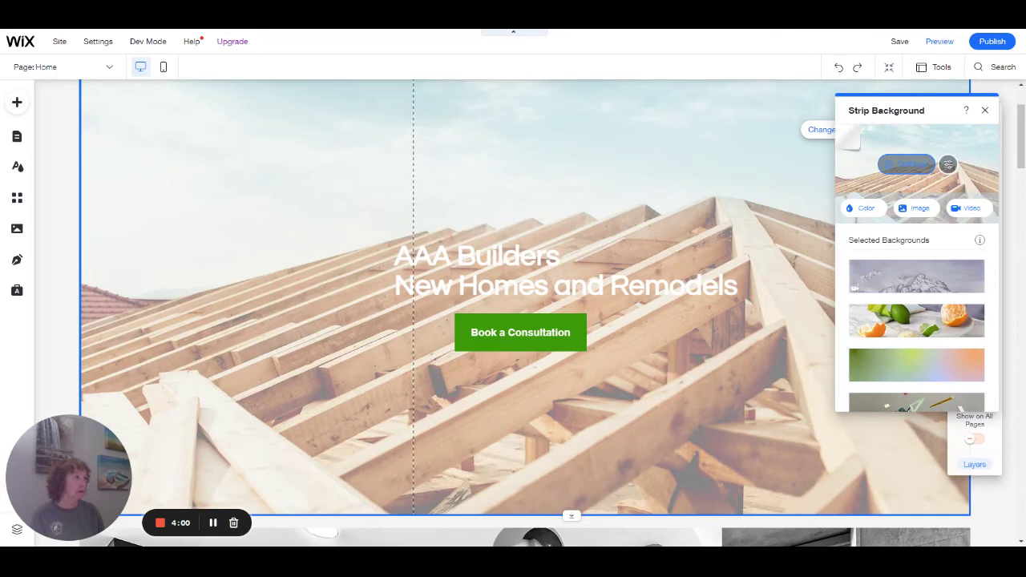
left_click(948, 165)
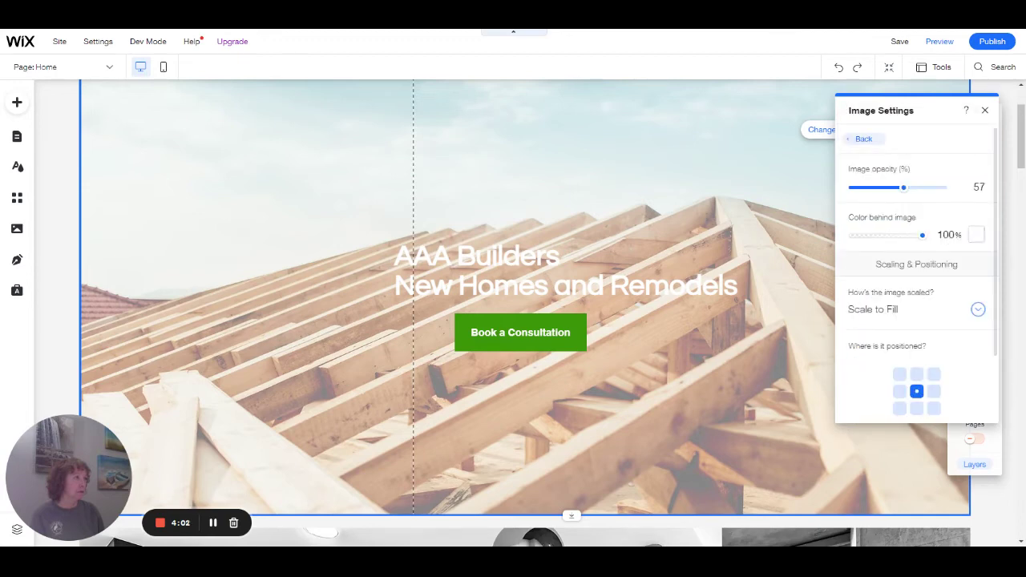
left_click(976, 235)
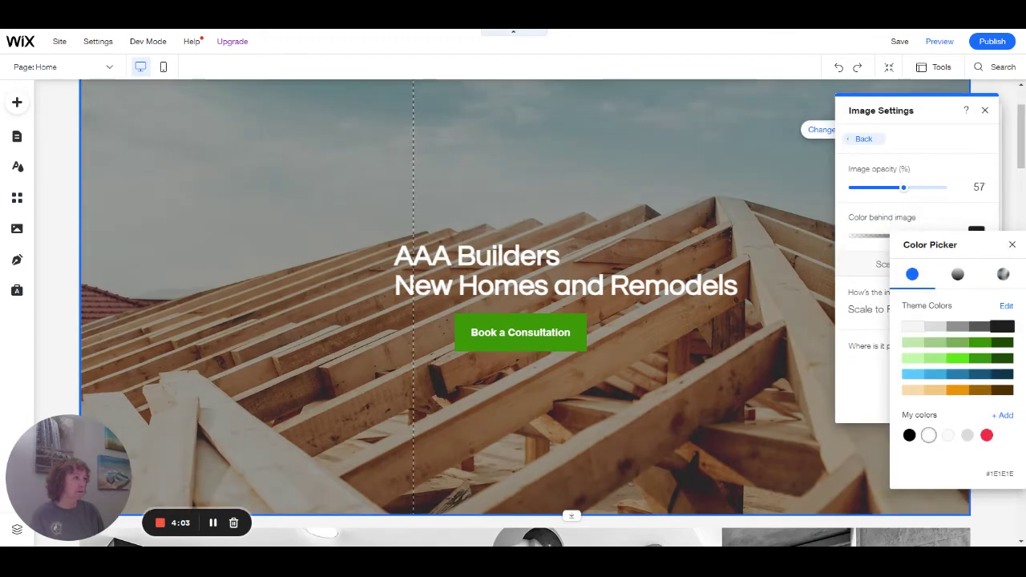
left_click(1002, 326)
left_click(1012, 245)
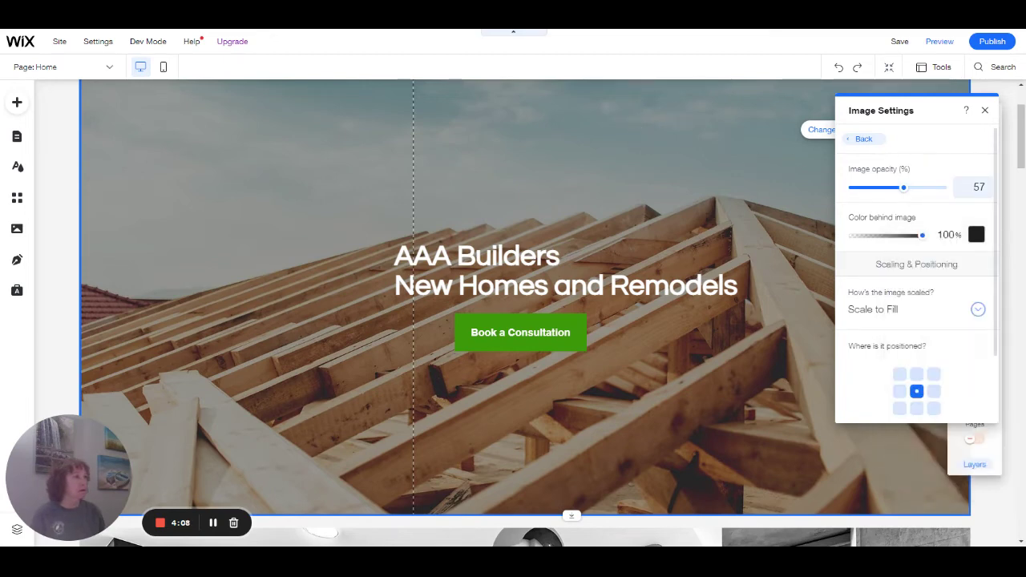
left_click_drag(904, 187, 922, 187)
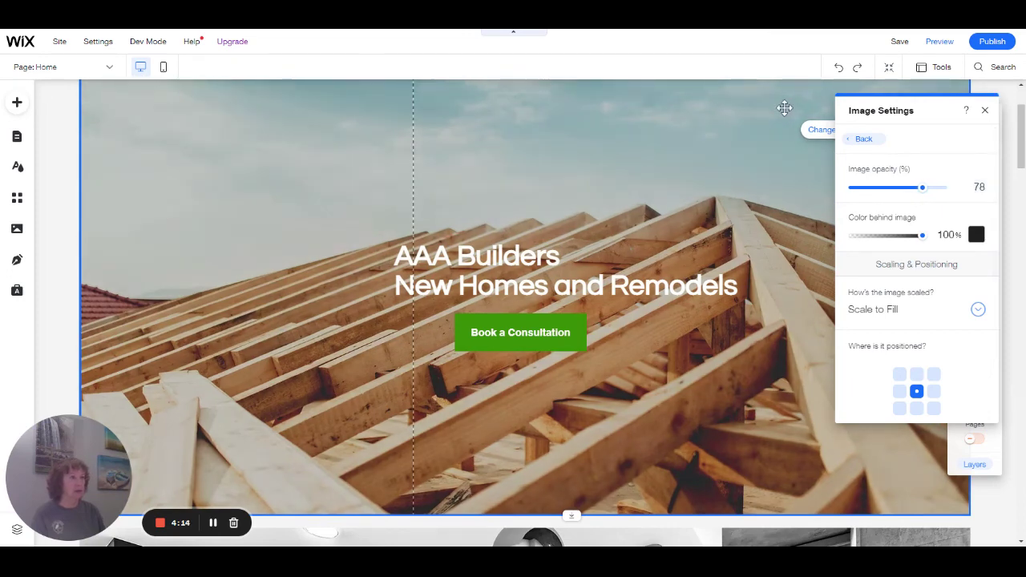
Look over the hero strip with its dimmed background, close the image settings and select the hero heading
scroll(781, 109, "up", 2)
scroll(782, 108, "down", 1)
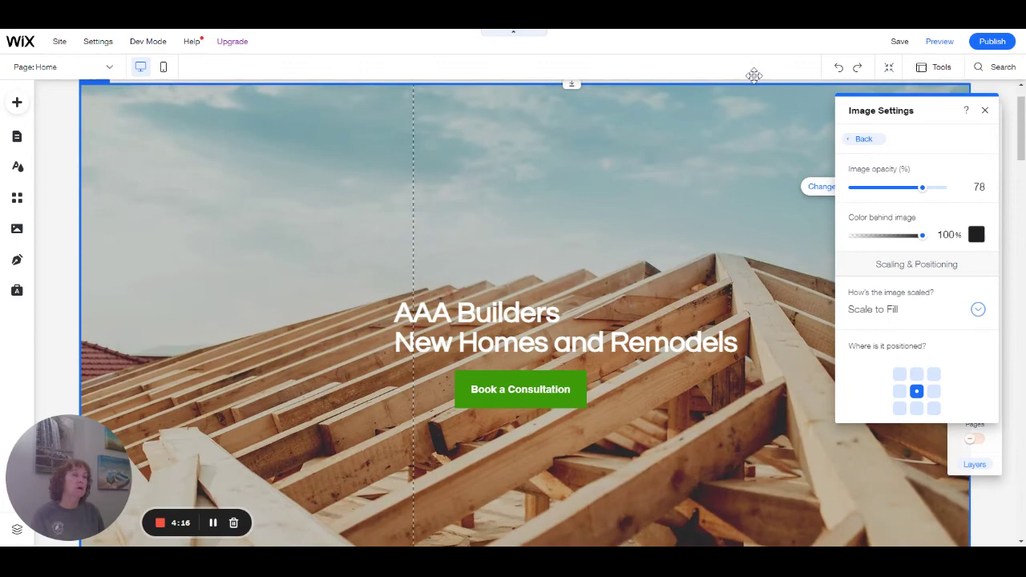
scroll(748, 74, "down", 1)
scroll(746, 68, "down", 1)
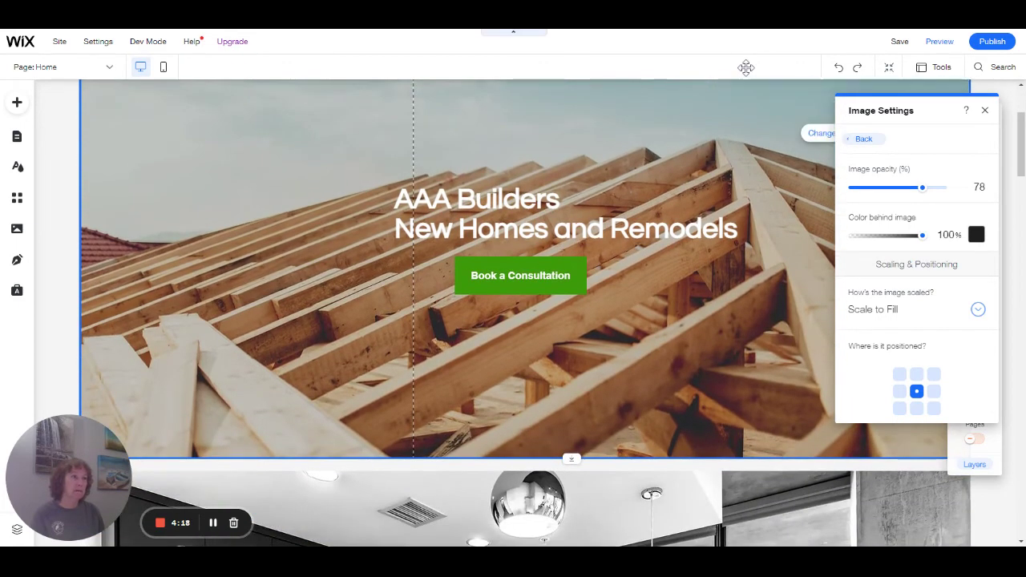
scroll(745, 68, "up", 2)
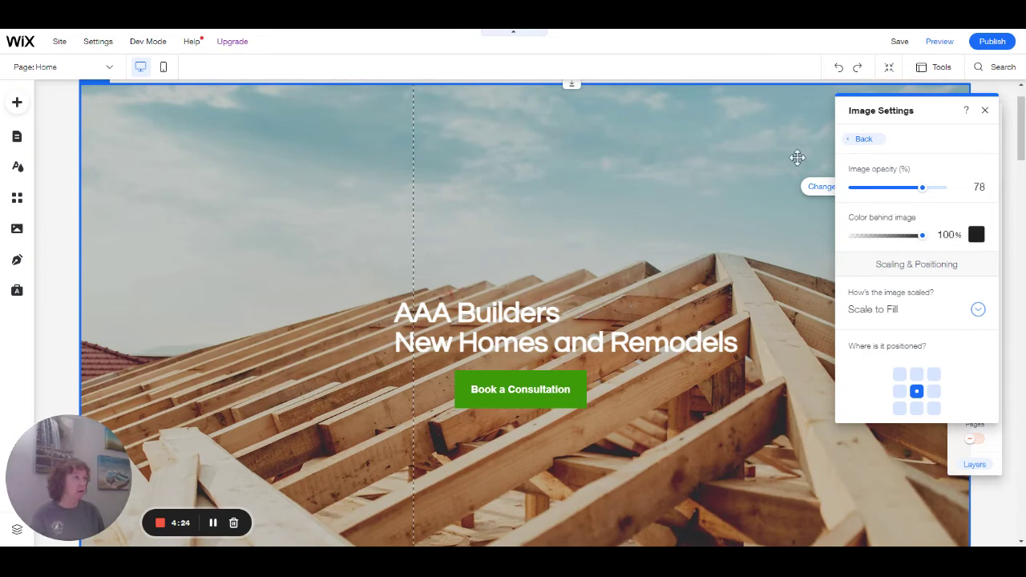
left_click(984, 110)
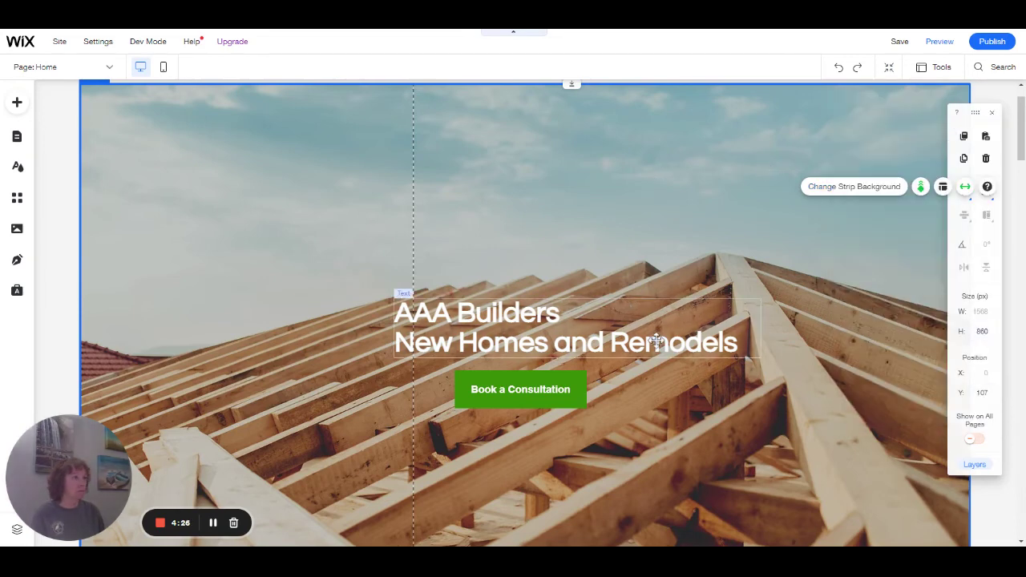
left_click(654, 336)
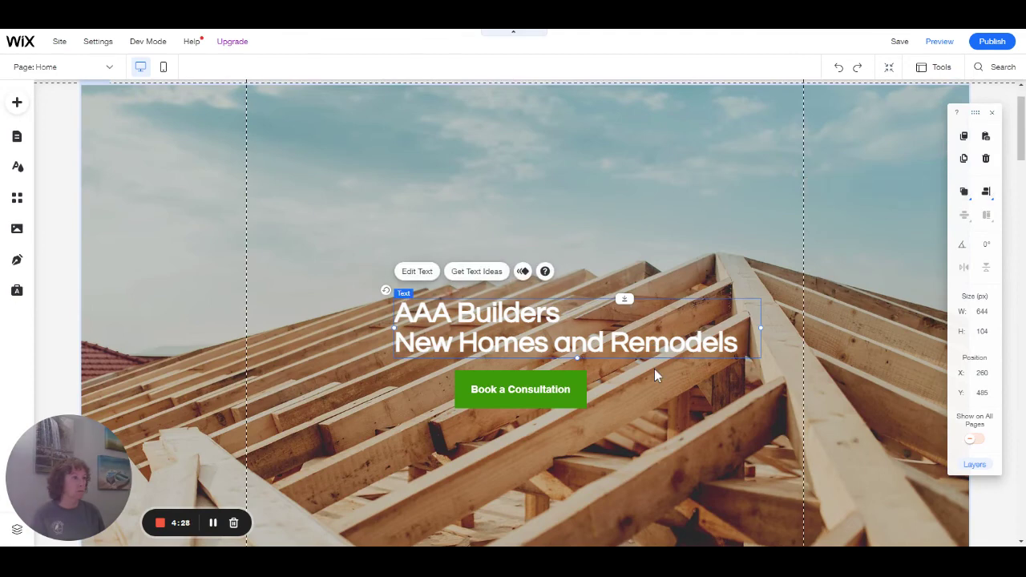